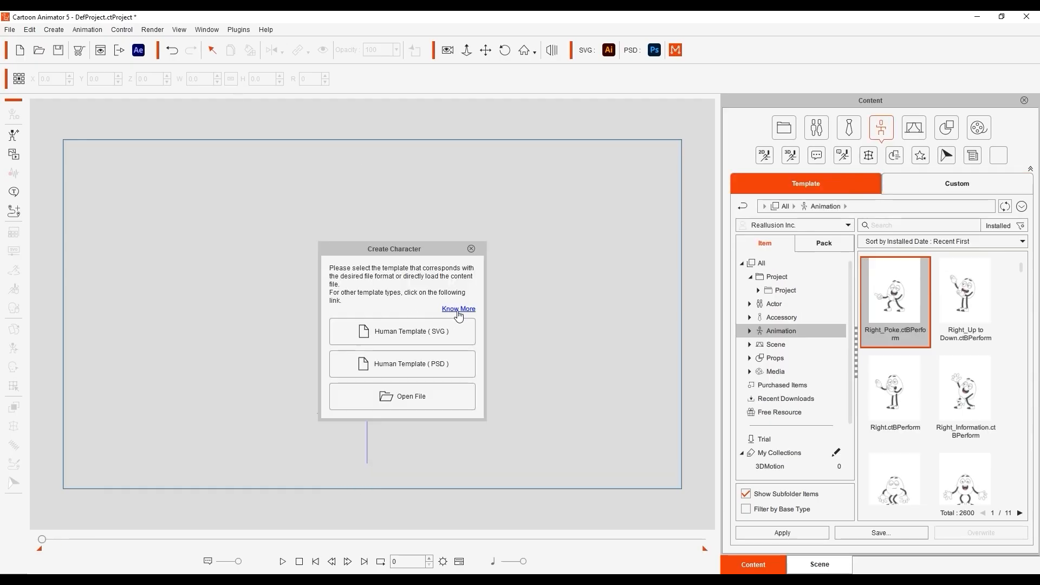
# Open the custom 2D character resource page and read the wiki section on applying similar structures to PSD files
pyautogui.click(459, 310)
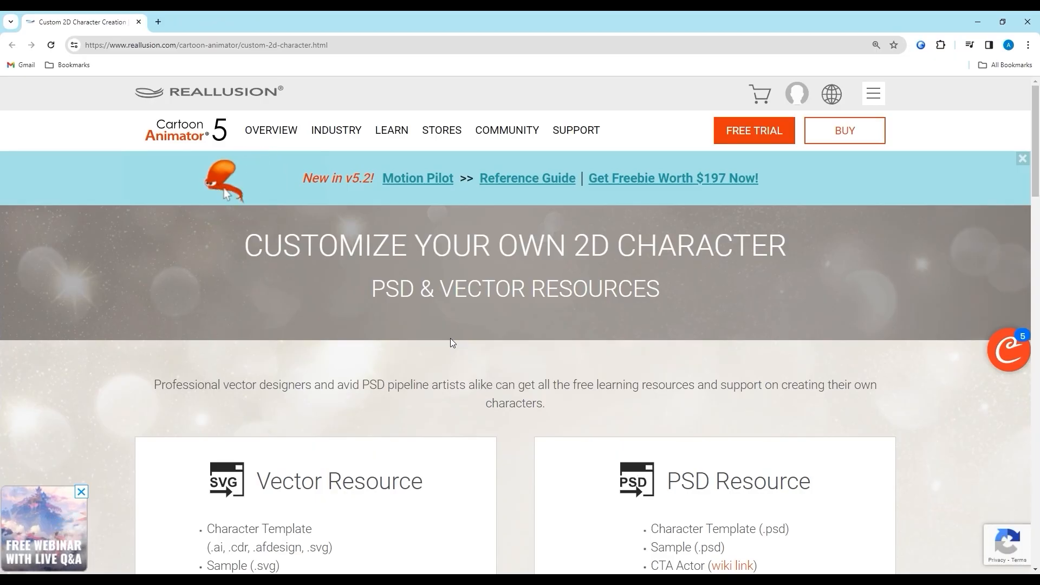
pyautogui.scroll(-4, 450, 338)
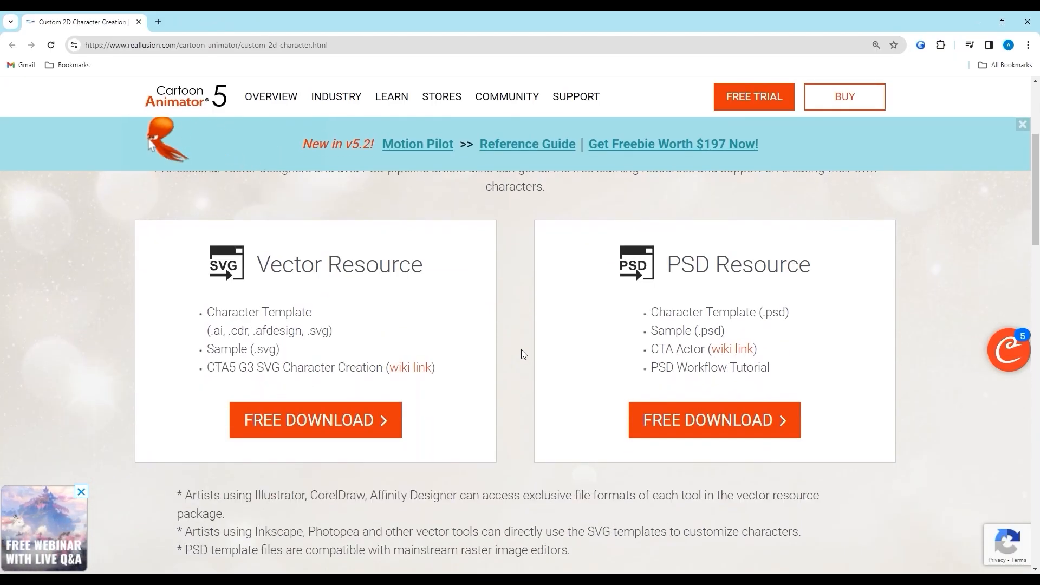
pyautogui.click(733, 349)
pyautogui.scroll(-1, 536, 306)
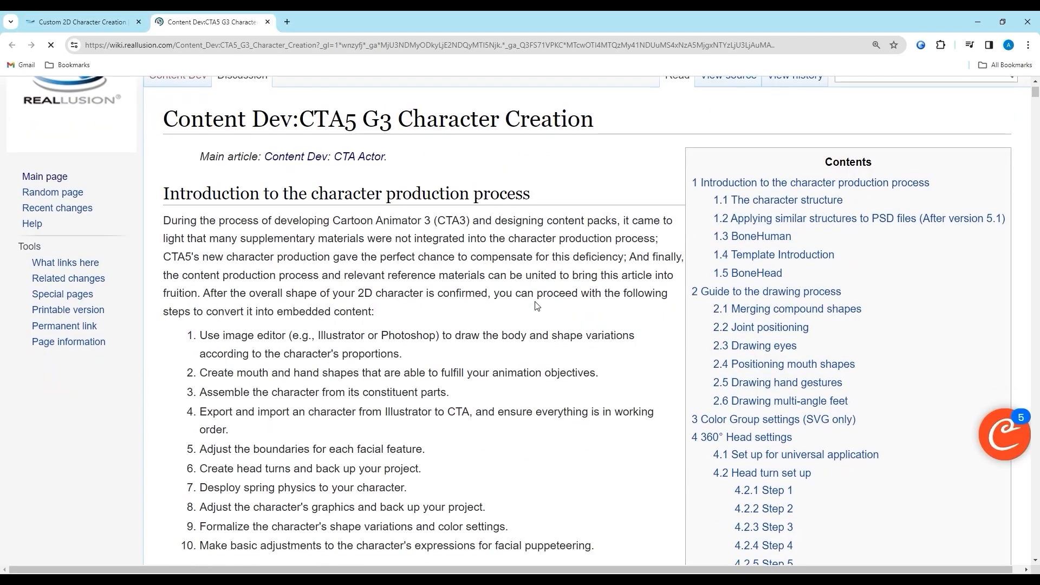
pyautogui.click(845, 219)
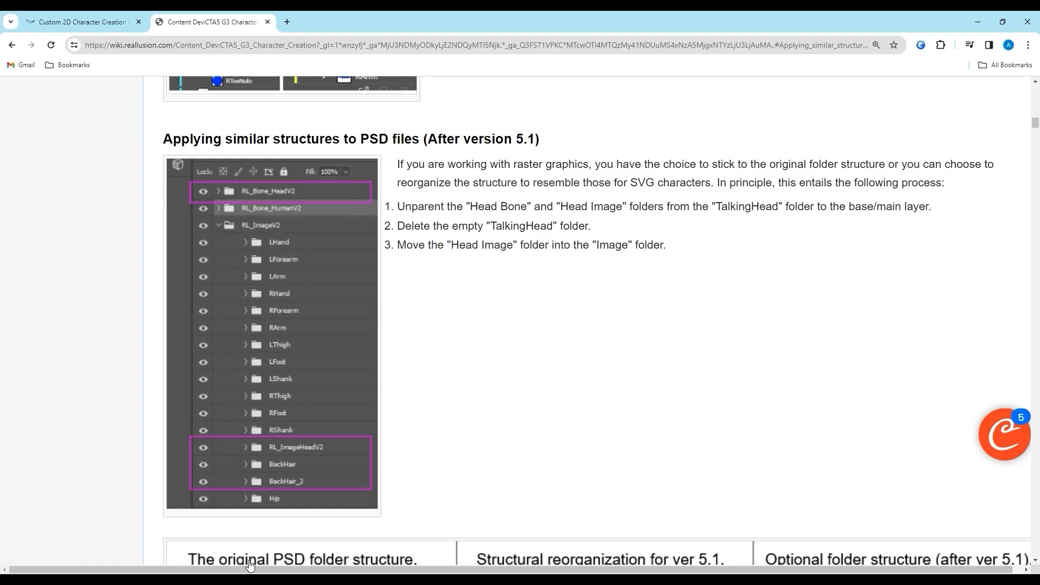
pyautogui.scroll(-7, 563, 385)
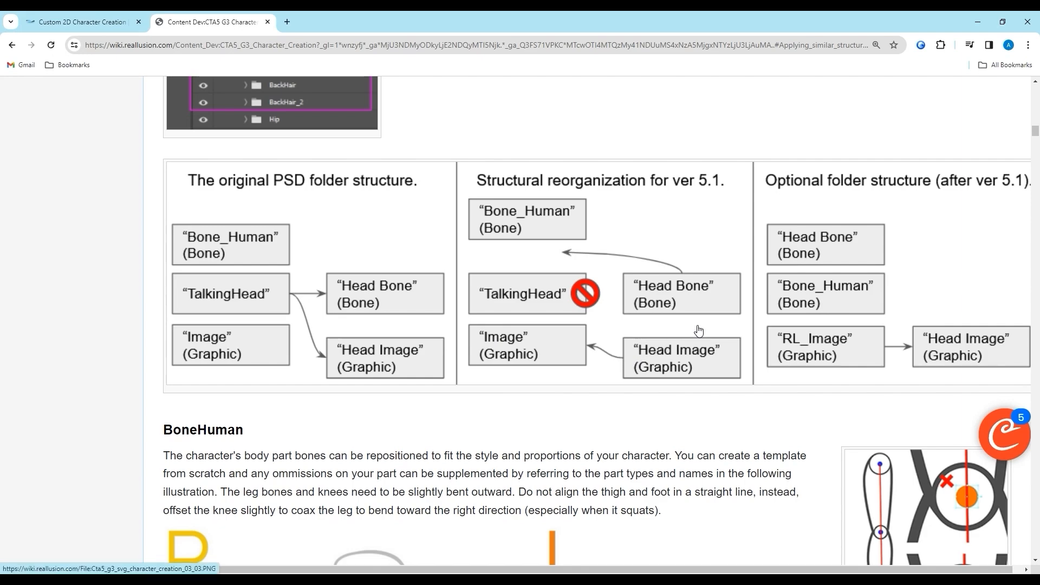
# Download the free PSD resource package from the custom character resource page
pyautogui.hotkey('ctrl', 'shift', 'Tab')
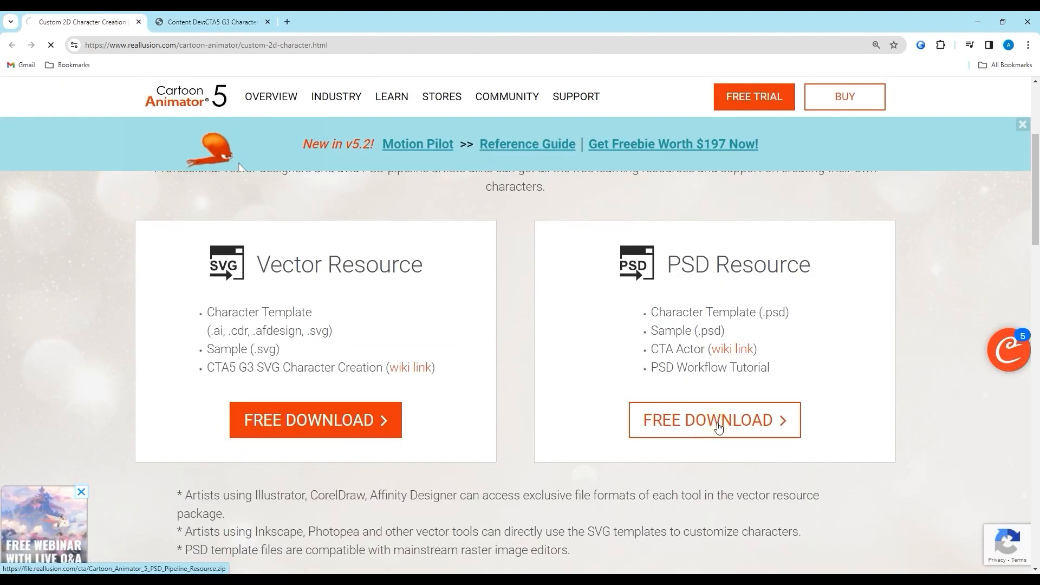
pyautogui.click(698, 424)
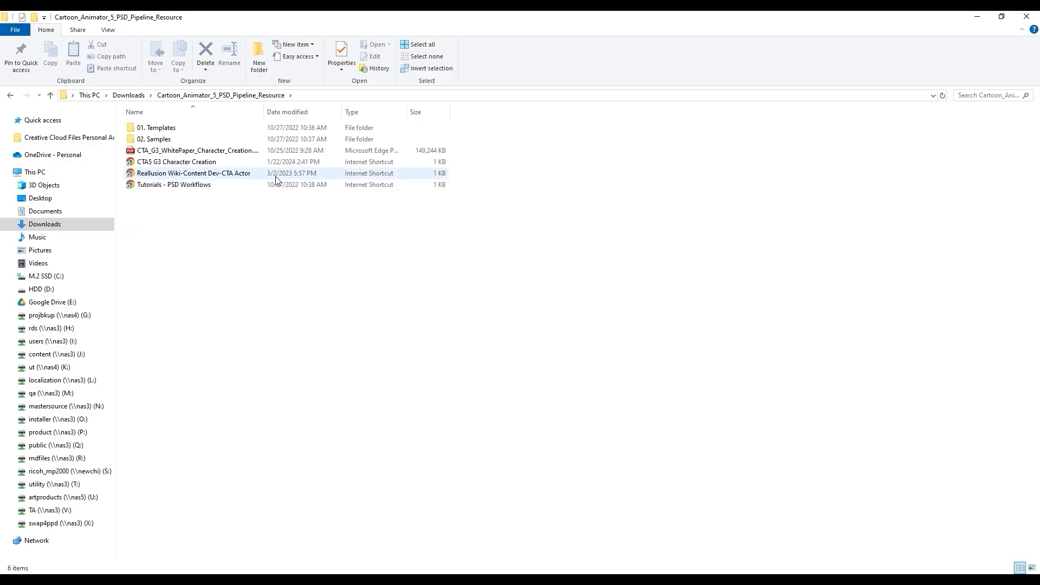
pyautogui.click(162, 132)
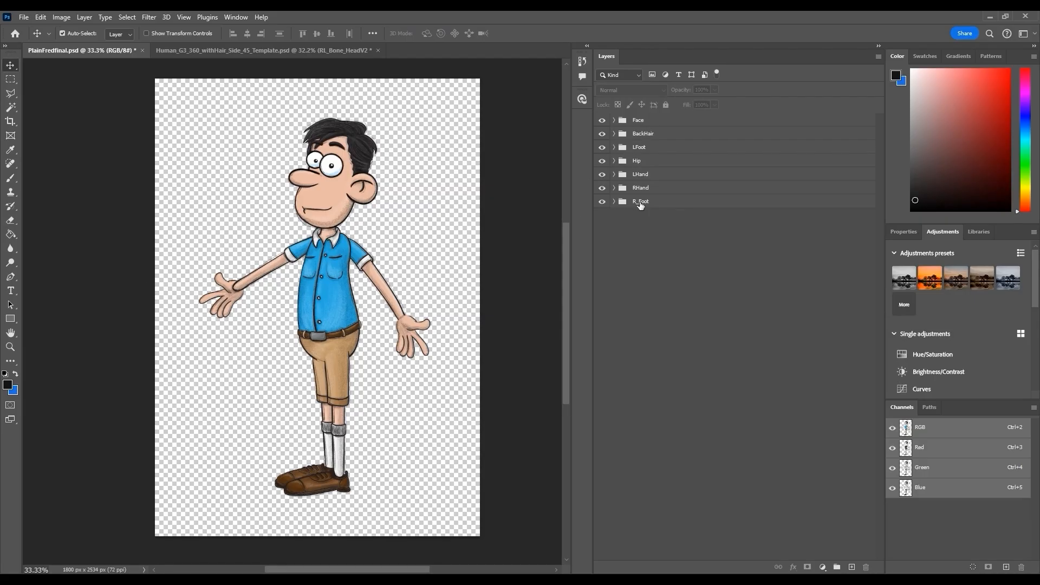
# Toggle the visibility of each body-part layer group to inspect the character's separate parts
pyautogui.click(602, 119)
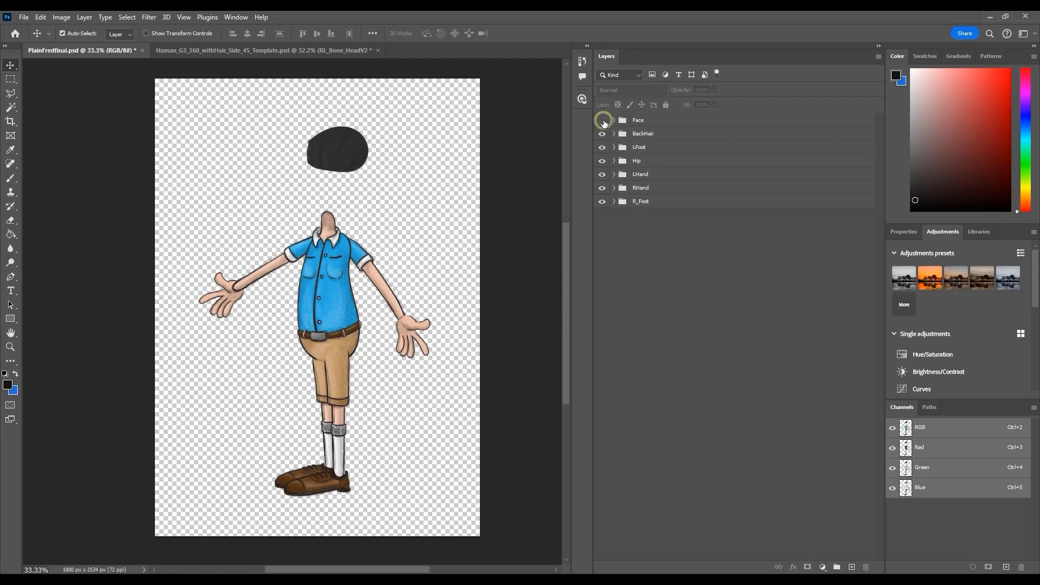
pyautogui.click(602, 119)
pyautogui.click(601, 147)
pyautogui.click(601, 147)
pyautogui.click(601, 161)
pyautogui.click(602, 161)
pyautogui.click(602, 174)
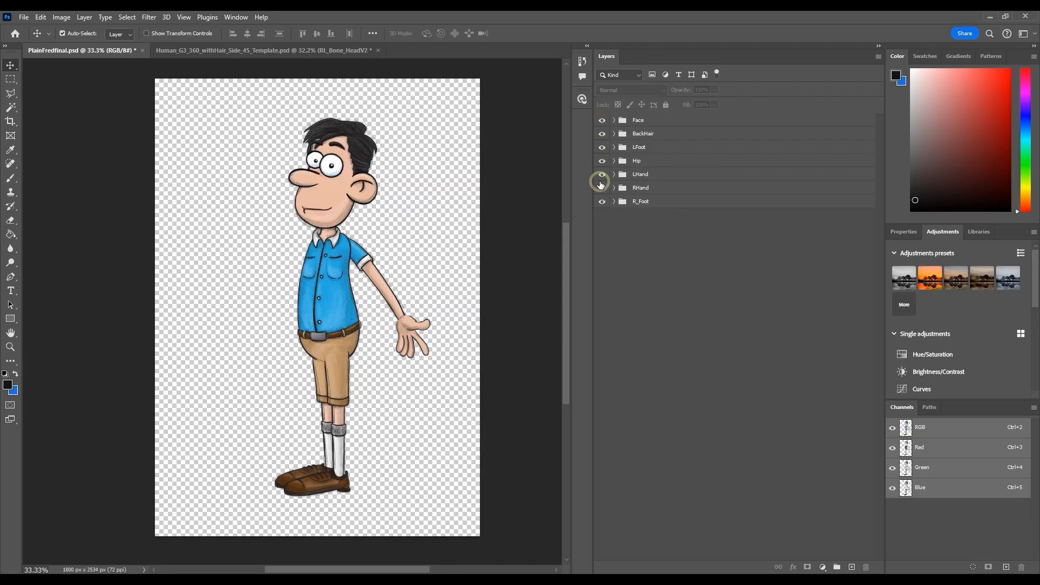
pyautogui.click(602, 174)
pyautogui.click(602, 201)
pyautogui.click(602, 201)
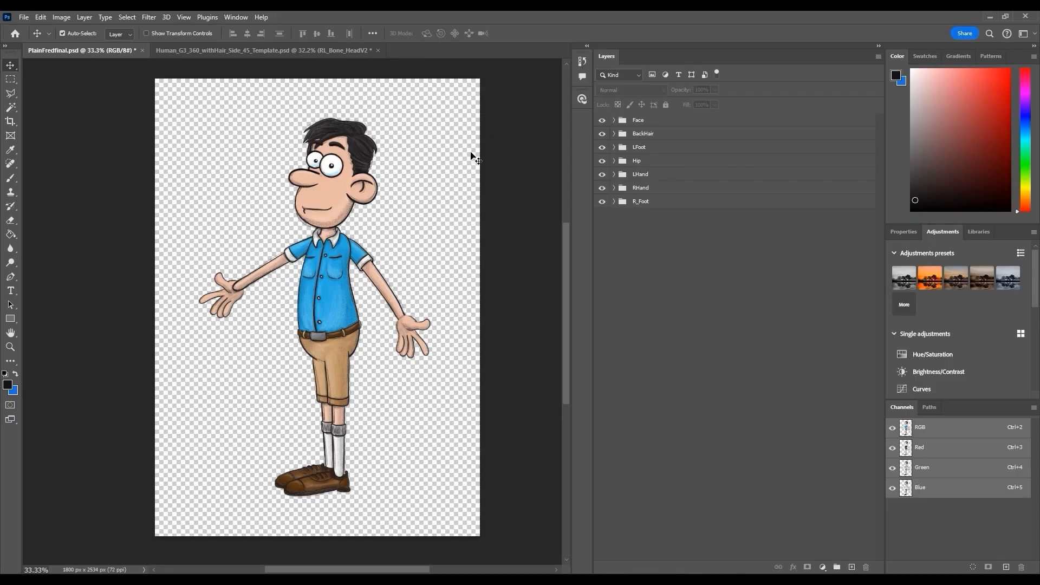
# Copy all of the character's layer groups and paste them into the Human_G3_360 template document
pyautogui.hotkey('ctrl', 'alt', 'a')
pyautogui.click(40, 17)
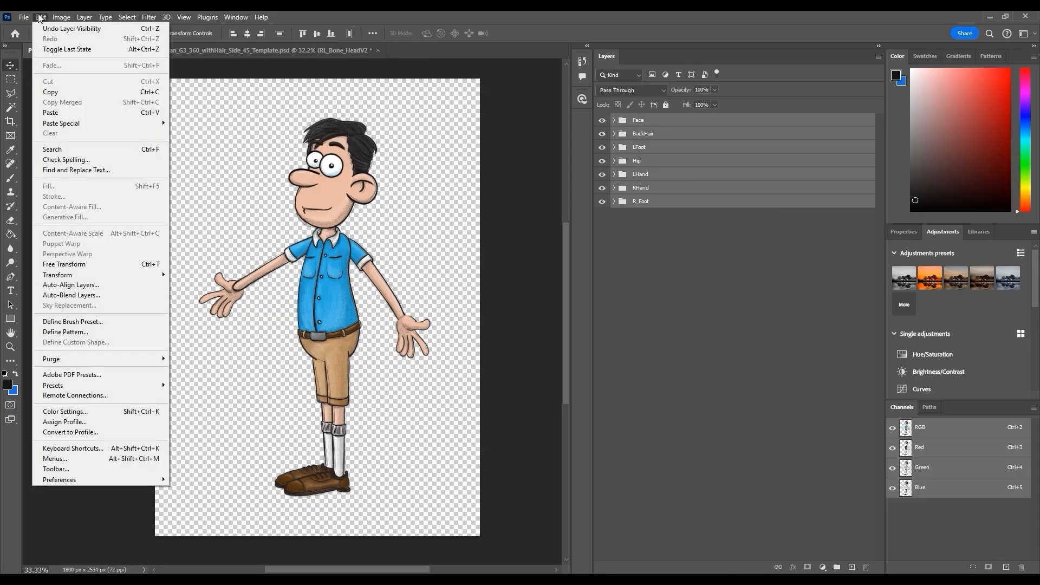
pyautogui.click(103, 92)
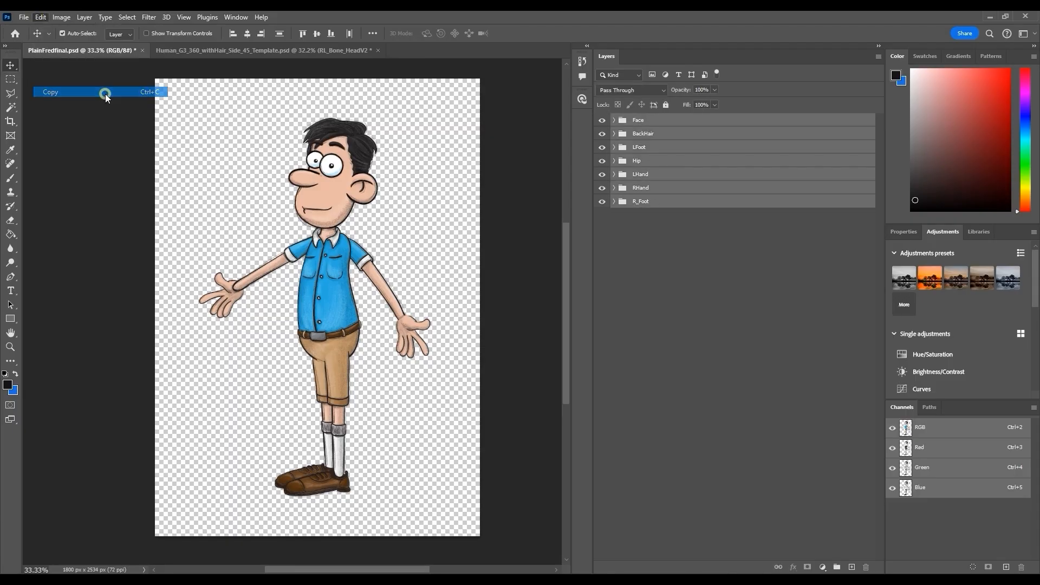
pyautogui.click(260, 50)
pyautogui.click(41, 17)
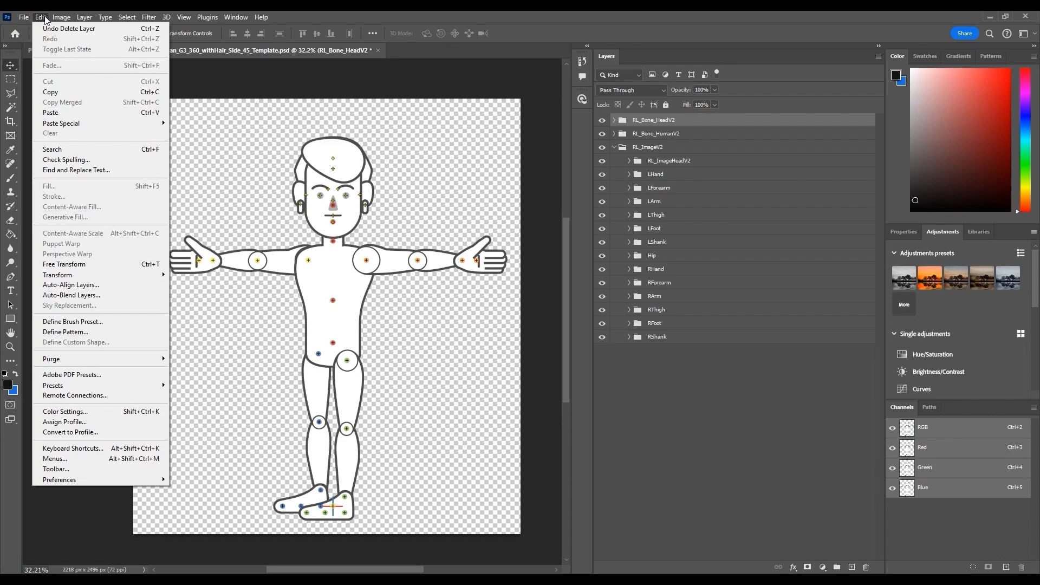
pyautogui.click(77, 105)
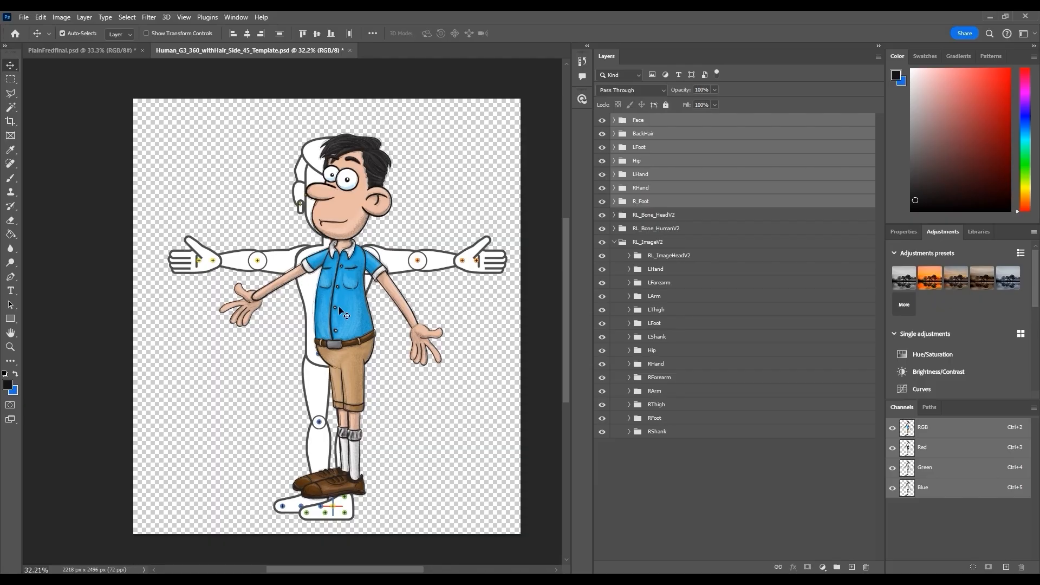
# Align the pasted character over the template and scale the template's RL layers to about 98.9%
pyautogui.moveTo(339, 310); pyautogui.dragTo(324, 326)
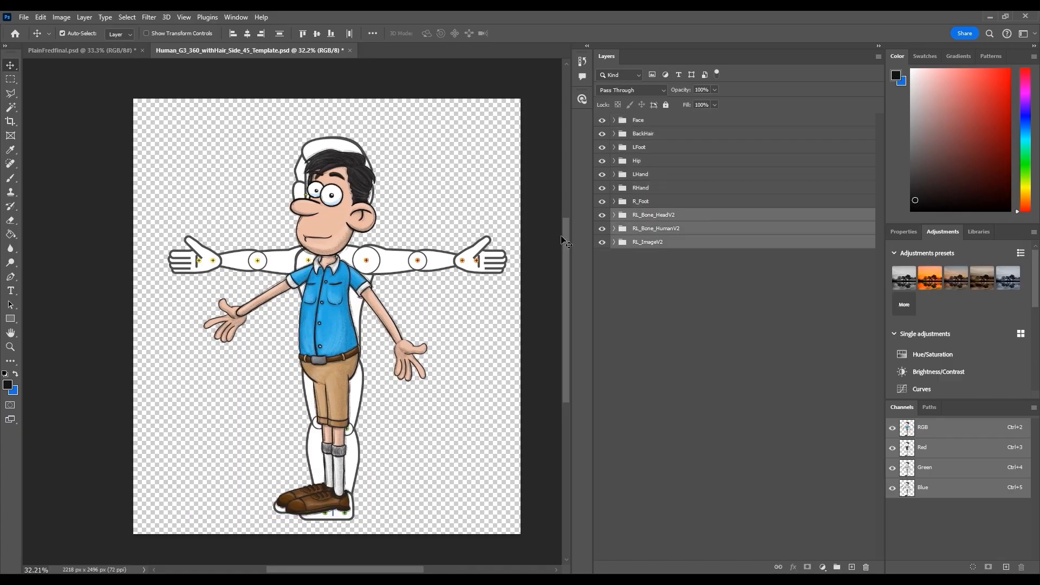
pyautogui.hotkey('ctrl', 't')
pyautogui.moveTo(506, 136); pyautogui.dragTo(494, 154)
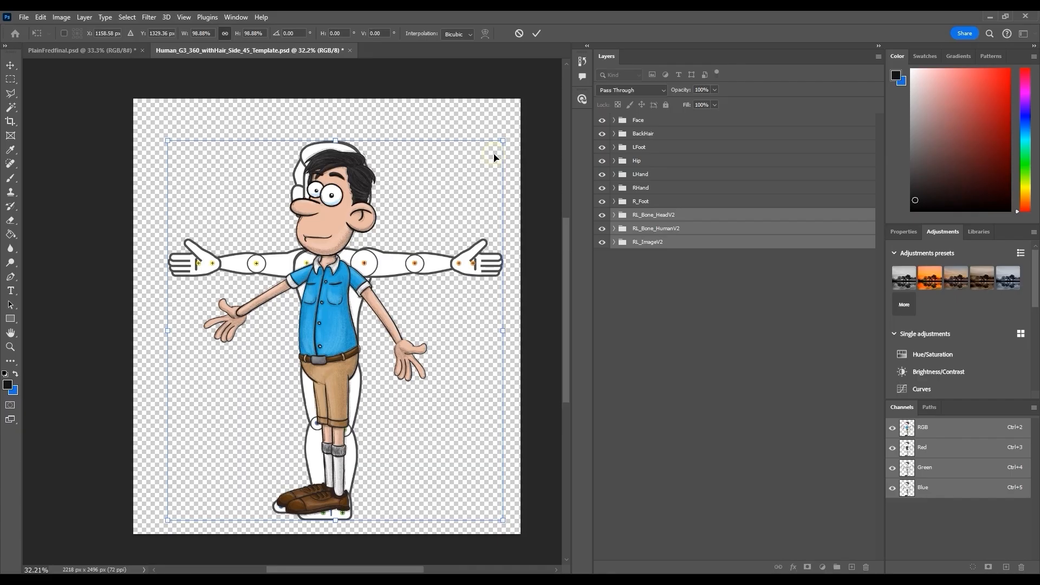
pyautogui.press('Return')
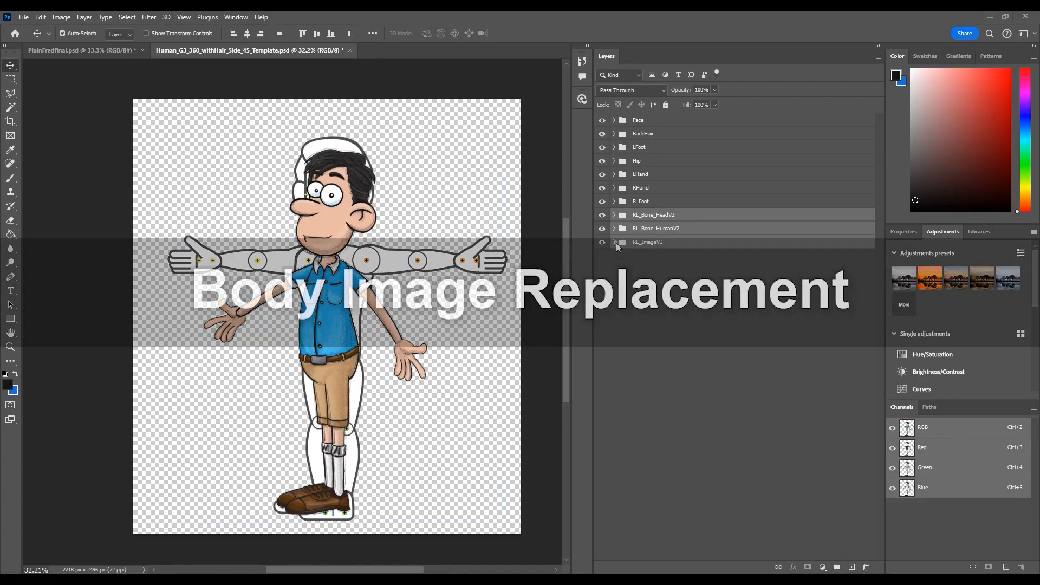
# Move the character's Hip layer into the template's Hip folder and delete the template's original hip image
pyautogui.click(615, 243)
pyautogui.click(642, 469)
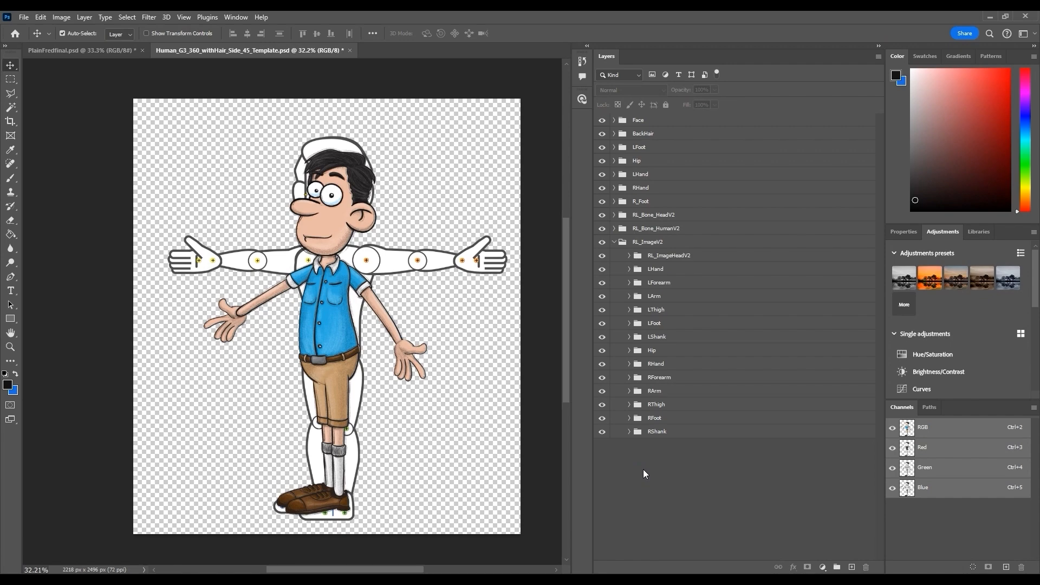
pyautogui.click(333, 328)
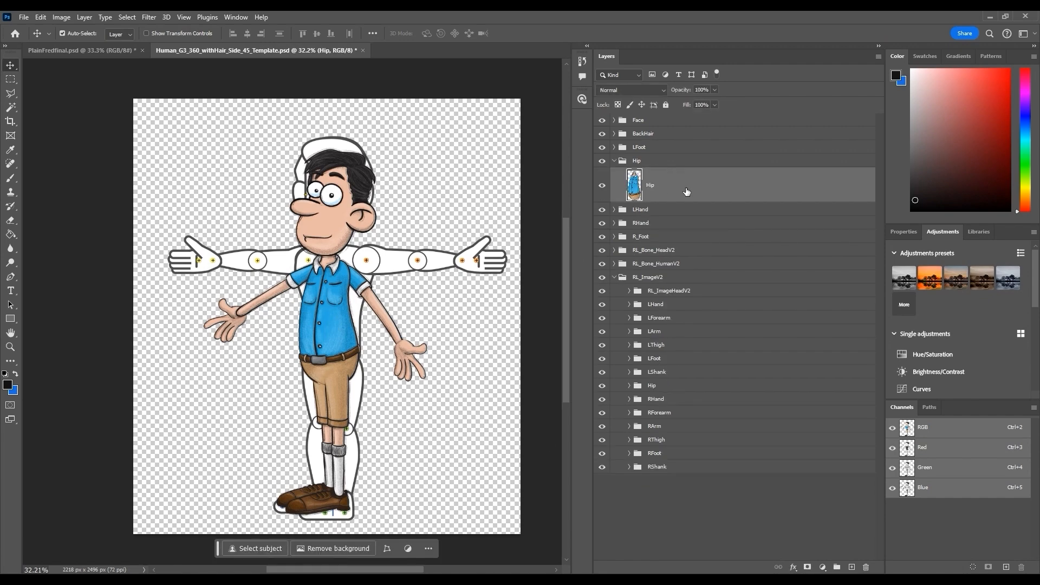
pyautogui.click(629, 385)
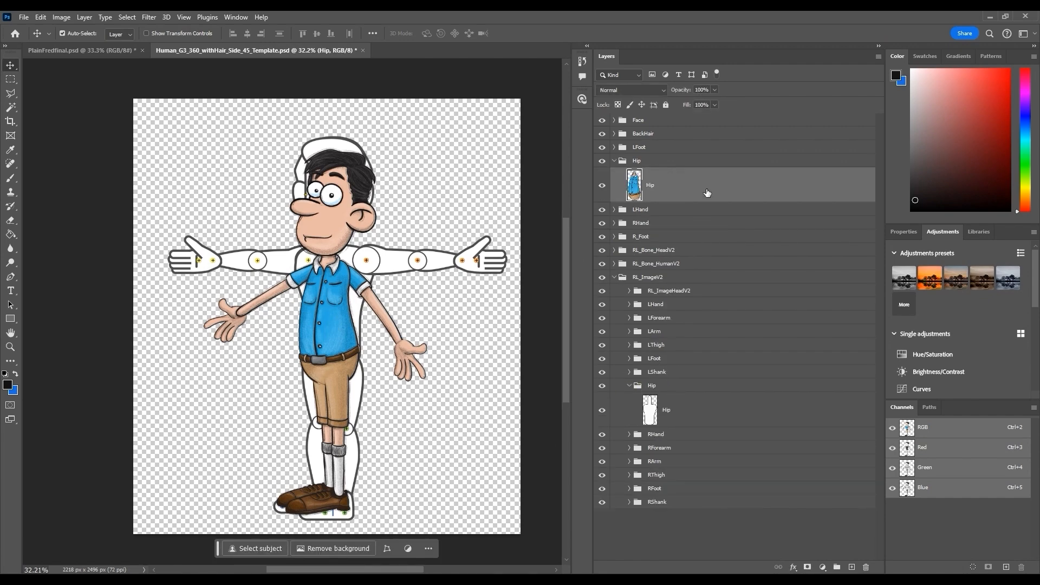
pyautogui.moveTo(707, 190); pyautogui.dragTo(711, 392)
pyautogui.click(705, 412)
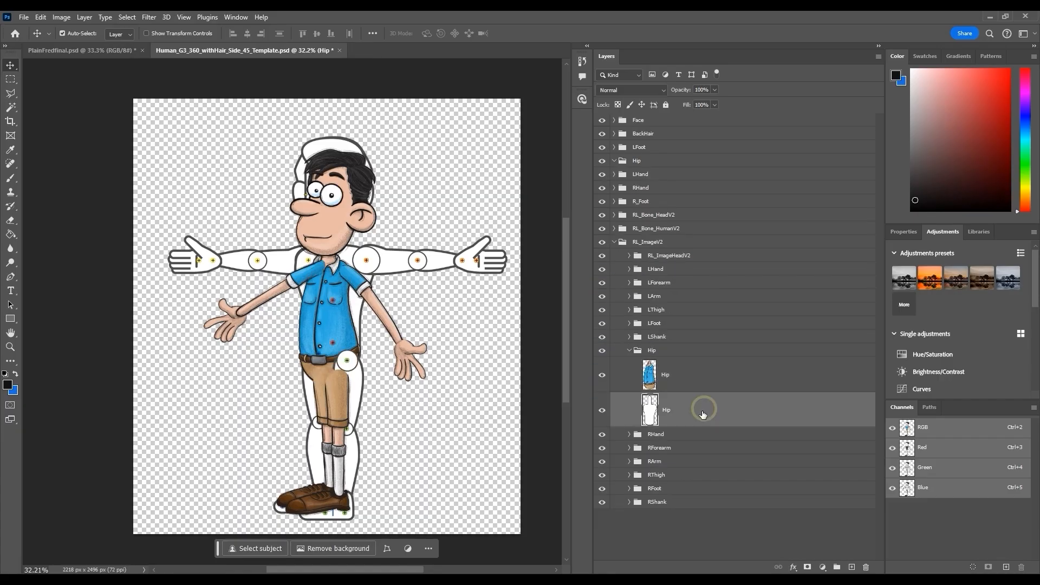
pyautogui.click(865, 566)
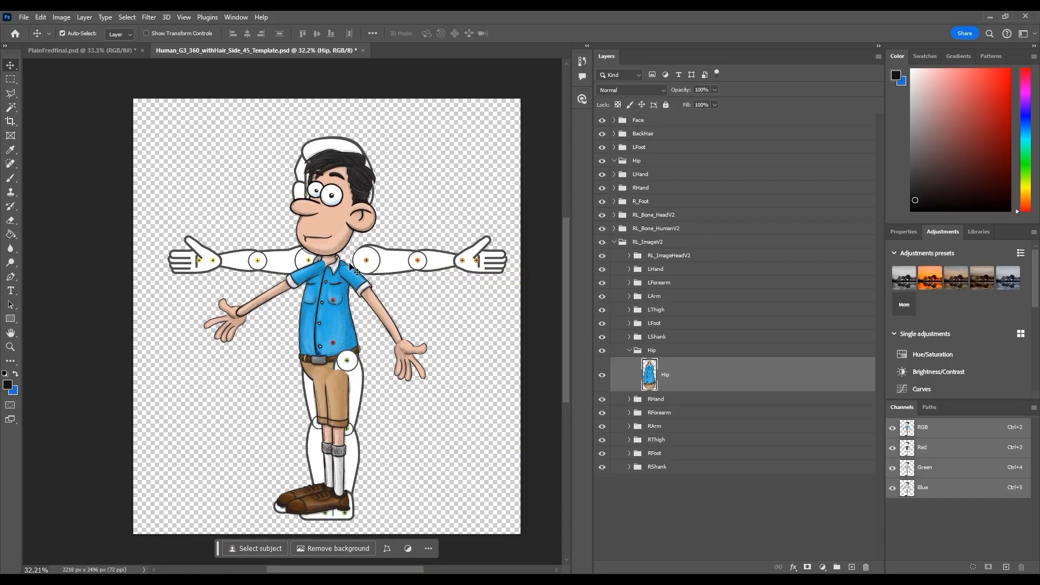
# Move the character's L_arm layer into the template's LArm folder
pyautogui.click(361, 295)
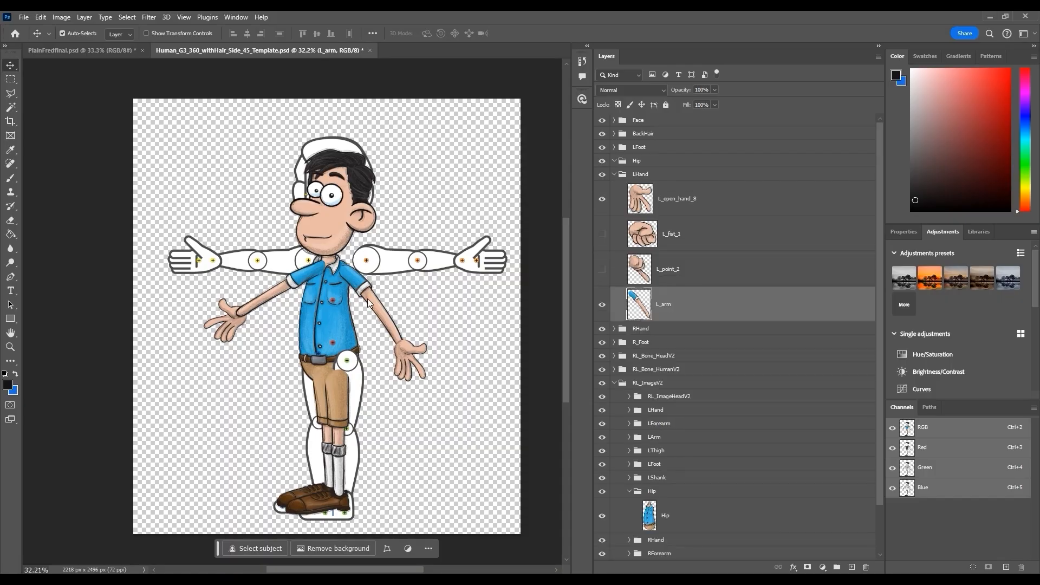
pyautogui.click(410, 265)
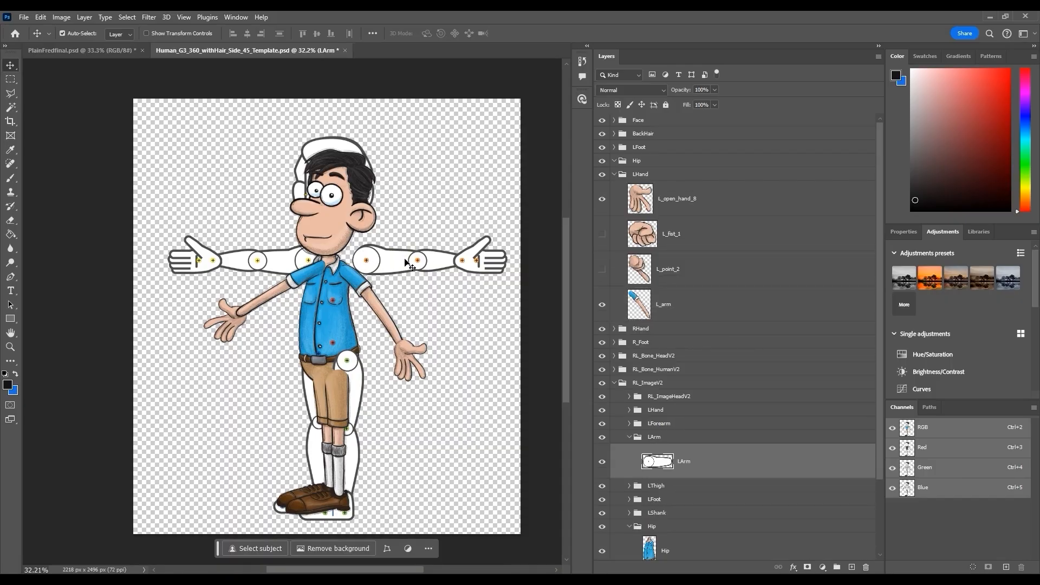
pyautogui.scroll(-2, 766, 378)
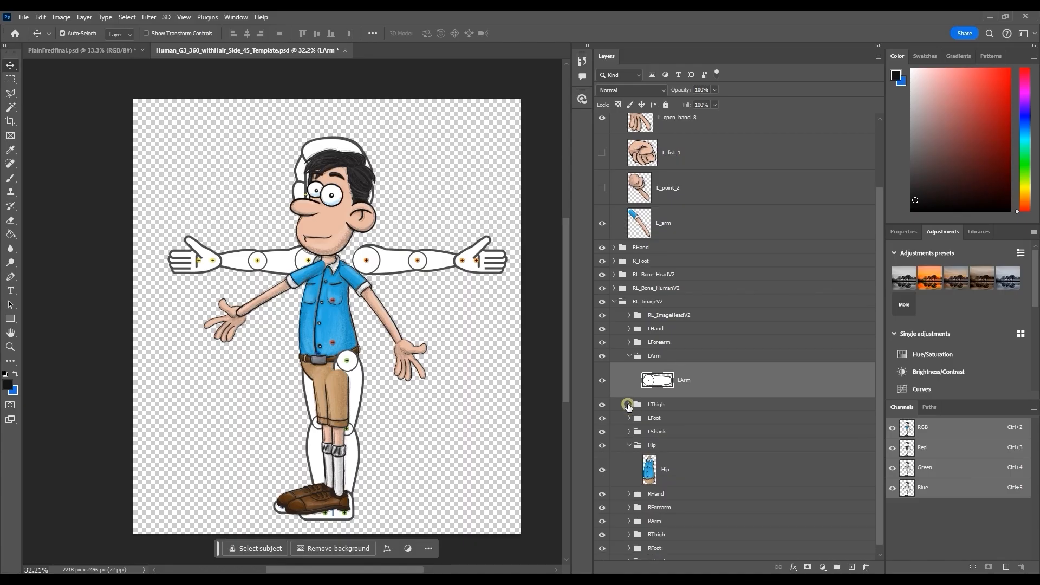
pyautogui.click(443, 273)
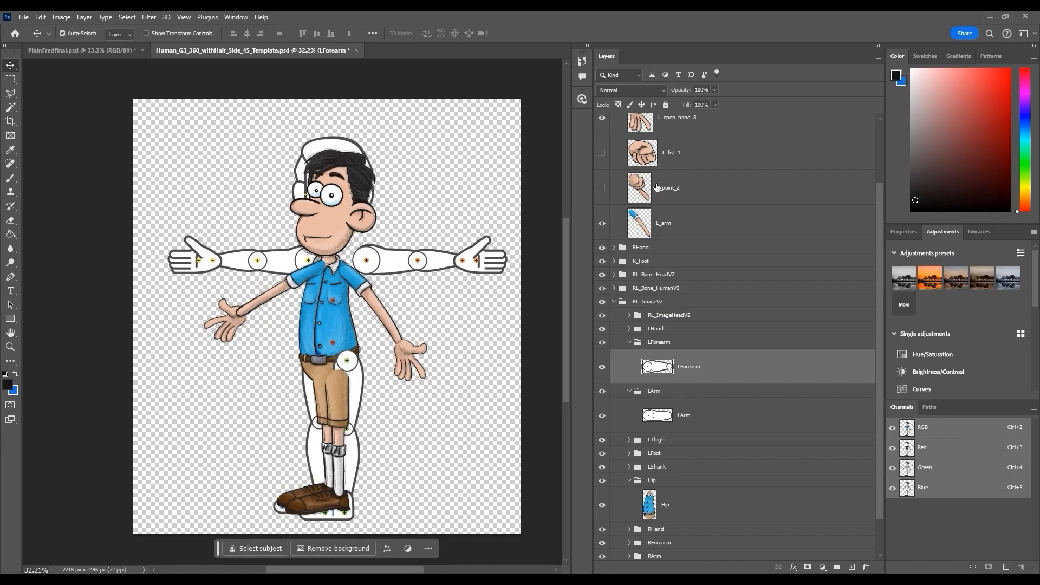
pyautogui.scroll(3, 656, 187)
pyautogui.scroll(-2, 666, 257)
pyautogui.click(684, 212)
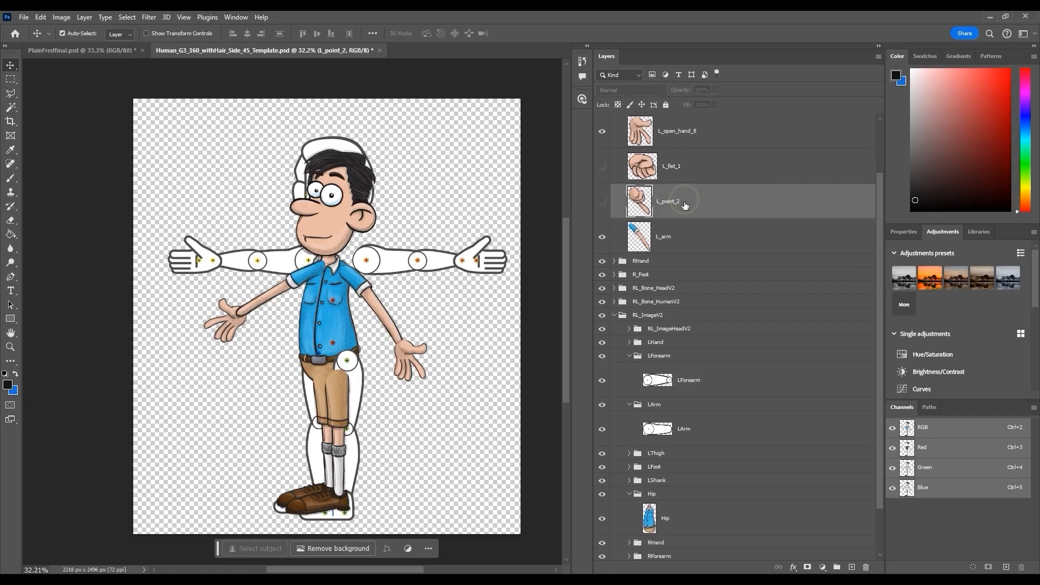
pyautogui.click(690, 241)
pyautogui.moveTo(687, 233); pyautogui.dragTo(690, 416)
# Delete the template's original LArm image and the LForearm folder, then collapse the LArm folder
pyautogui.click(666, 349)
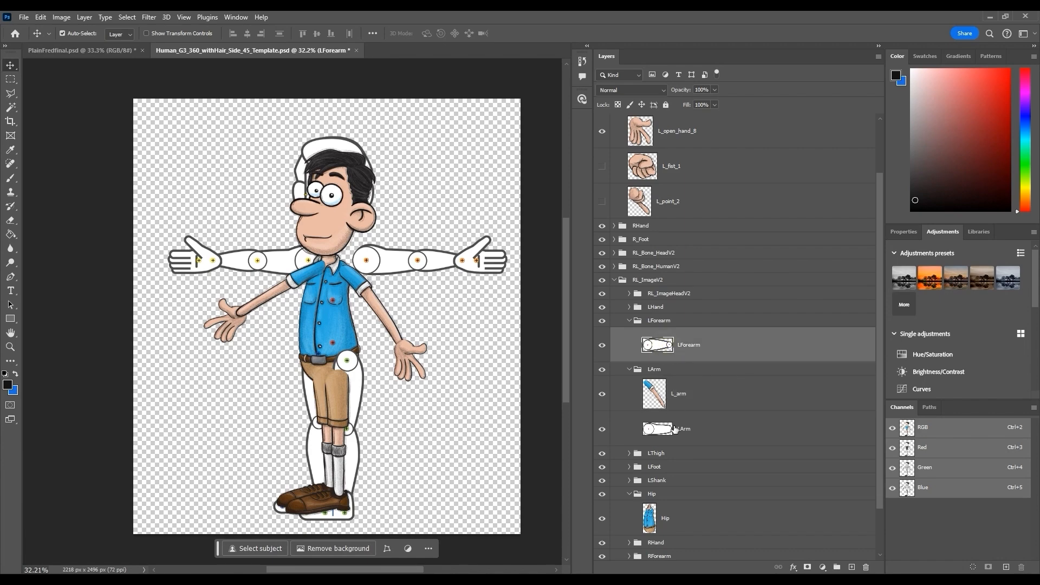
pyautogui.keyDown('ctrl'); pyautogui.click(673, 432); pyautogui.keyUp('ctrl')
pyautogui.click(866, 566)
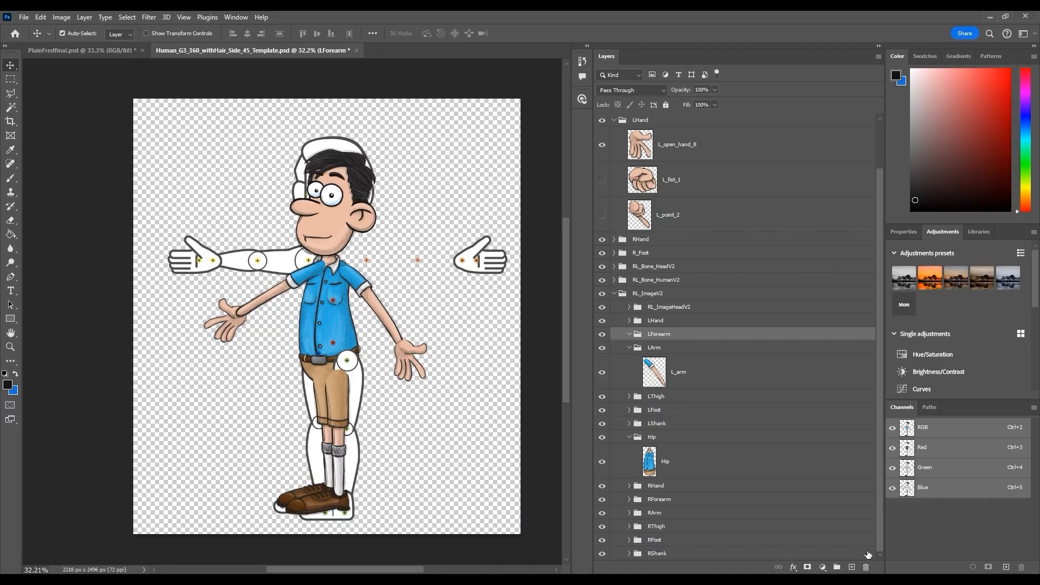
pyautogui.click(866, 567)
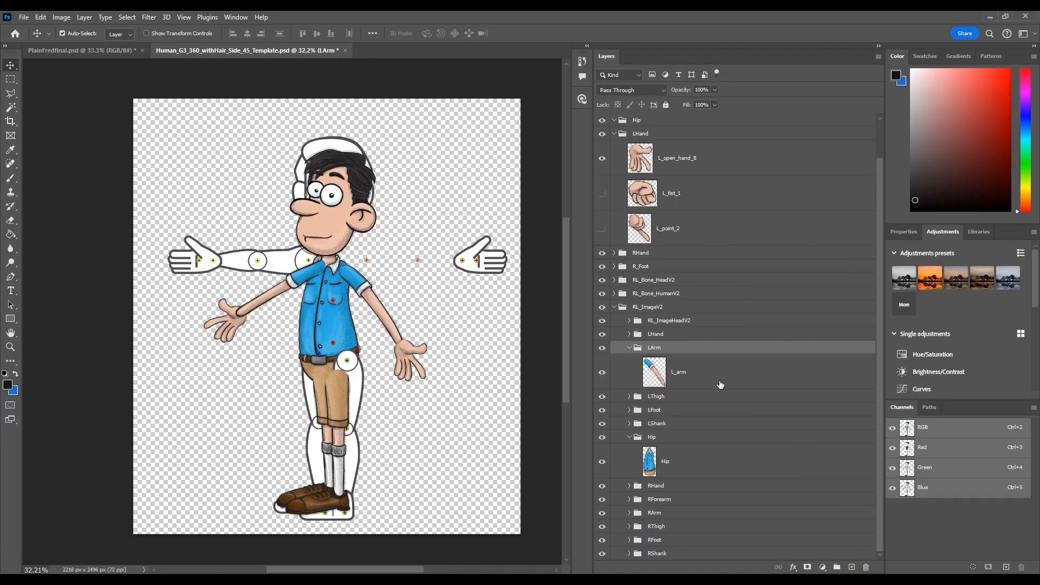
pyautogui.click(628, 347)
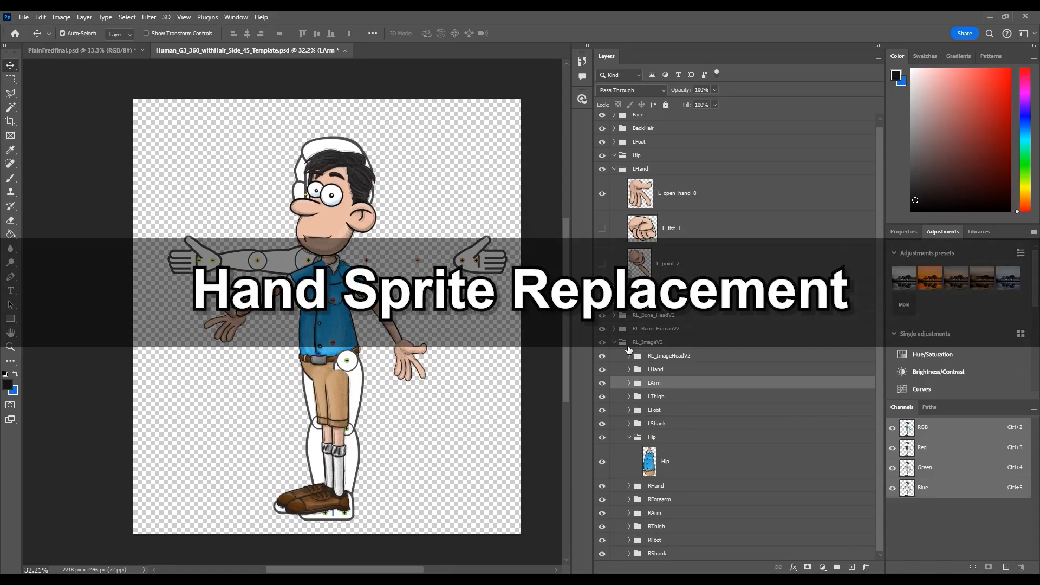
# Move the character's three left-hand sprite layers into the template's LHand folder alongside 00Relaxed
pyautogui.click(409, 349)
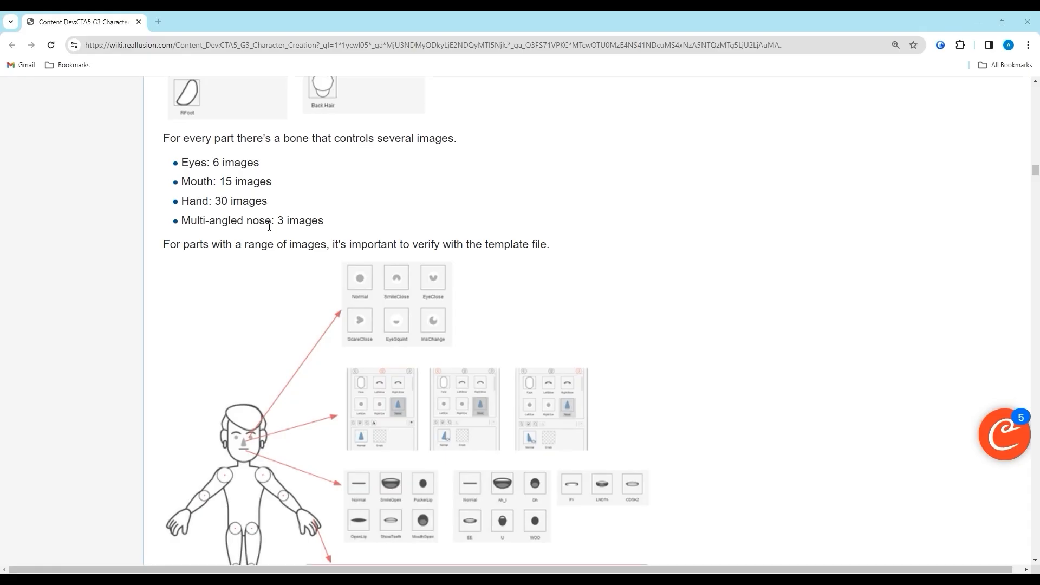
pyautogui.scroll(-3, 269, 225)
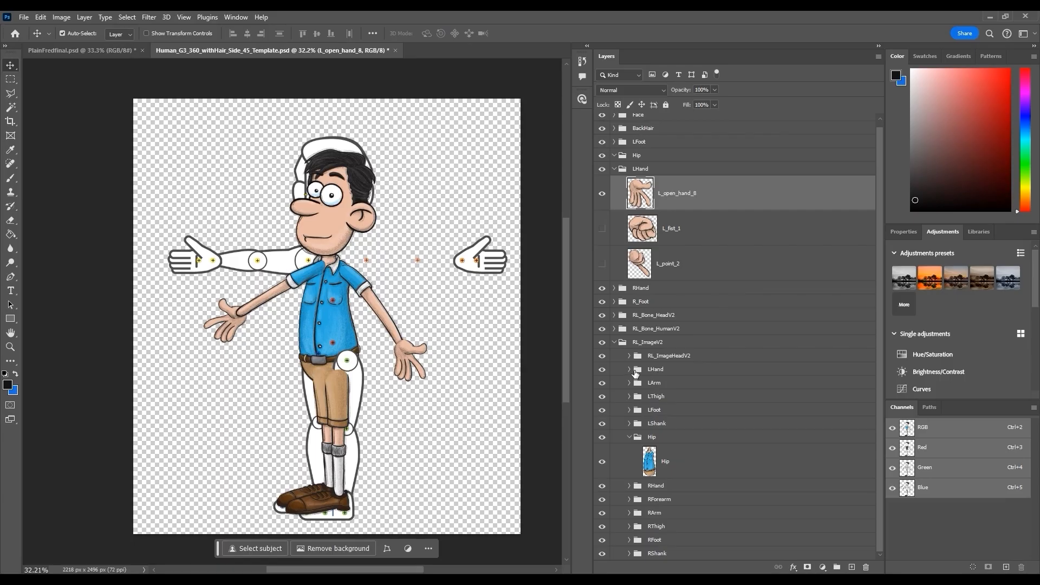
pyautogui.click(629, 369)
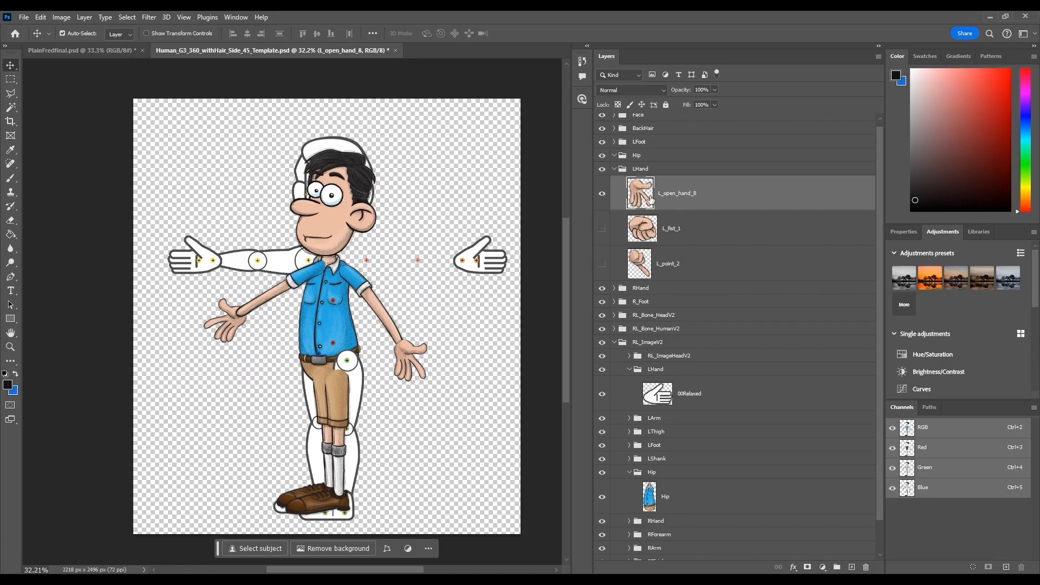
pyautogui.keyDown('shift'); pyautogui.click(664, 264); pyautogui.keyUp('shift')
pyautogui.moveTo(683, 196); pyautogui.dragTo(691, 386)
pyautogui.click(677, 403)
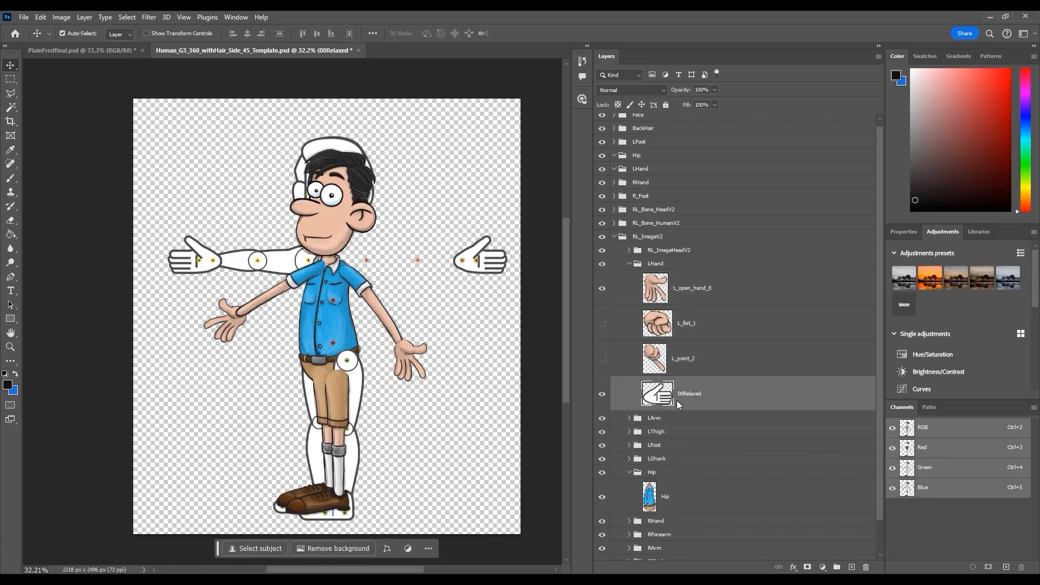
# Delete the template's original 00Relaxed hand image and collapse the LHand folder
pyautogui.click(866, 567)
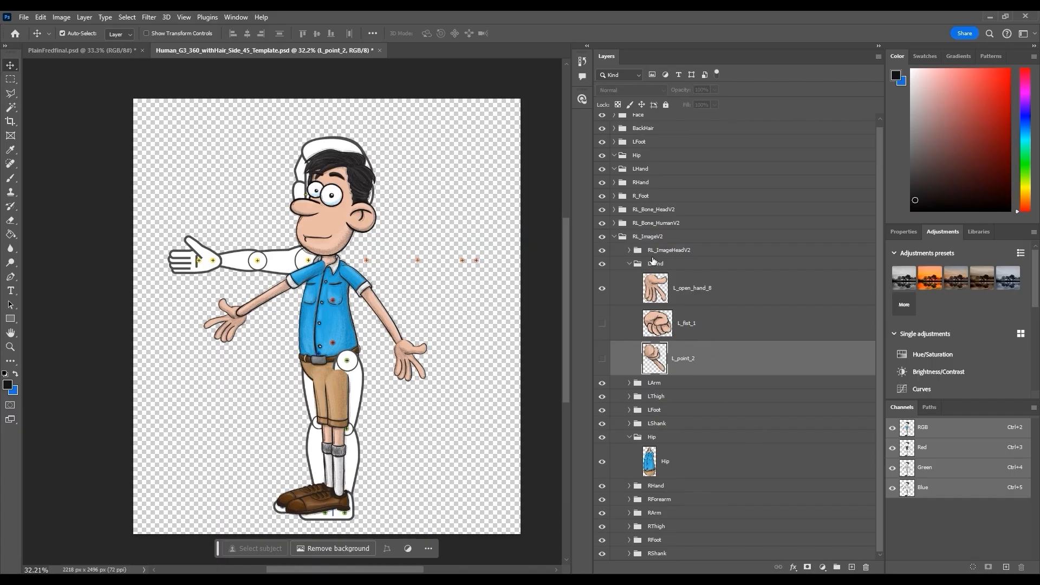
pyautogui.click(629, 264)
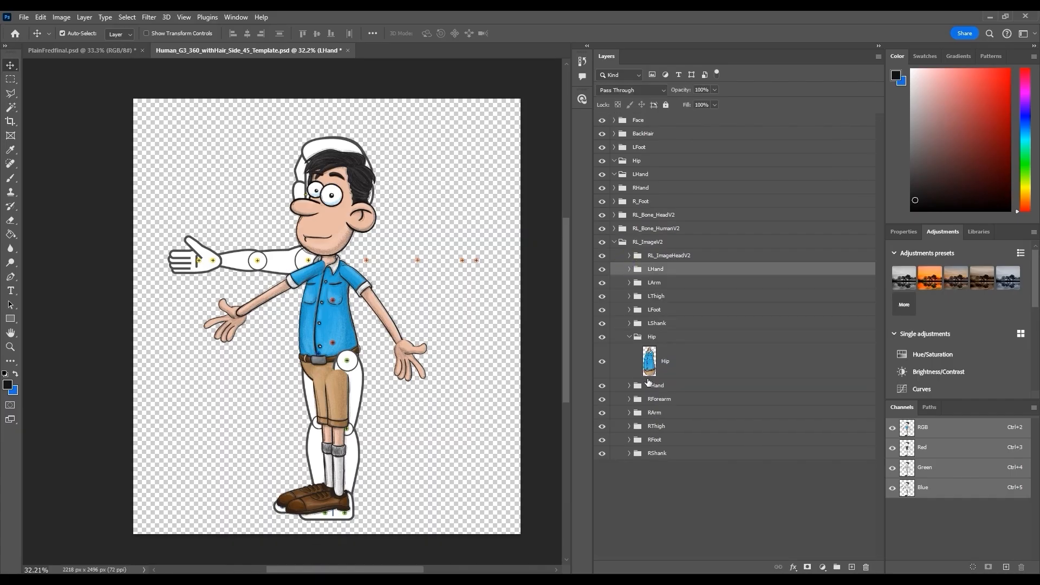
# Move the character's R_arm layer into the template's RArm folder and delete the template's original arm image
pyautogui.click(279, 261)
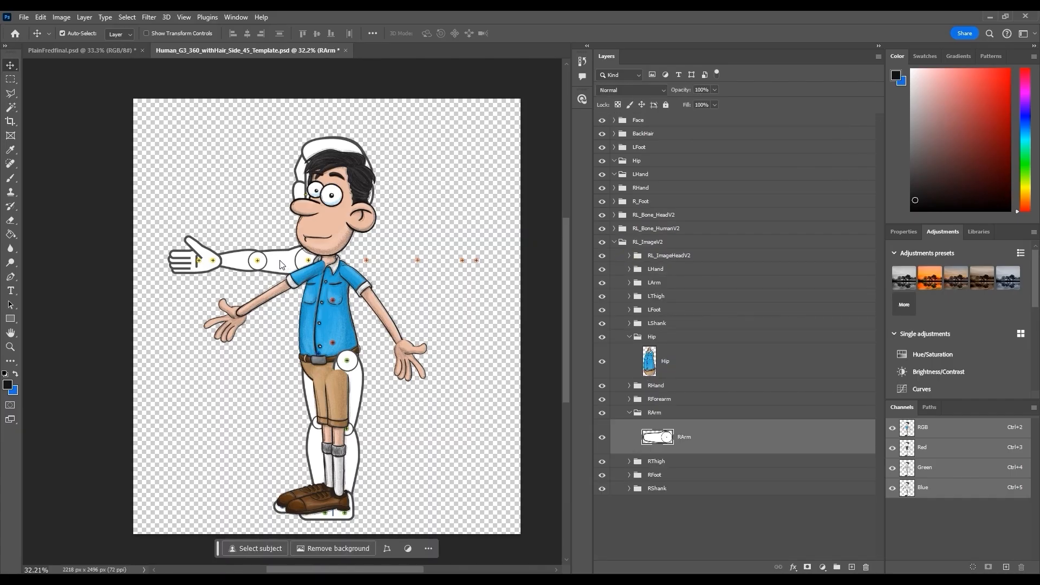
pyautogui.click(281, 286)
pyautogui.scroll(-1, 893, 339)
pyautogui.scroll(-3, 808, 350)
pyautogui.moveTo(693, 135); pyautogui.dragTo(736, 490)
pyautogui.click(736, 490)
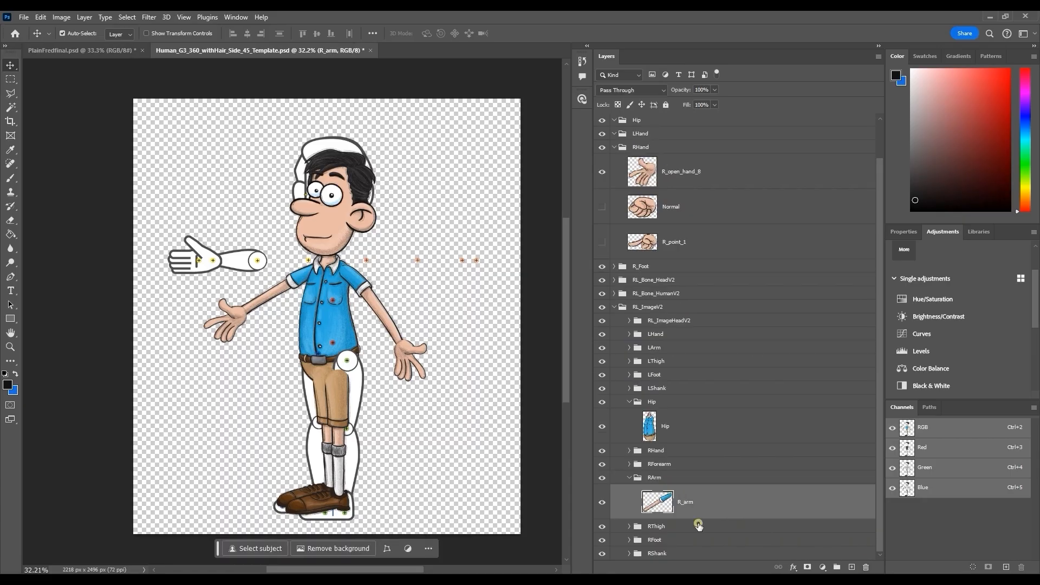
pyautogui.click(865, 566)
pyautogui.press('Return')
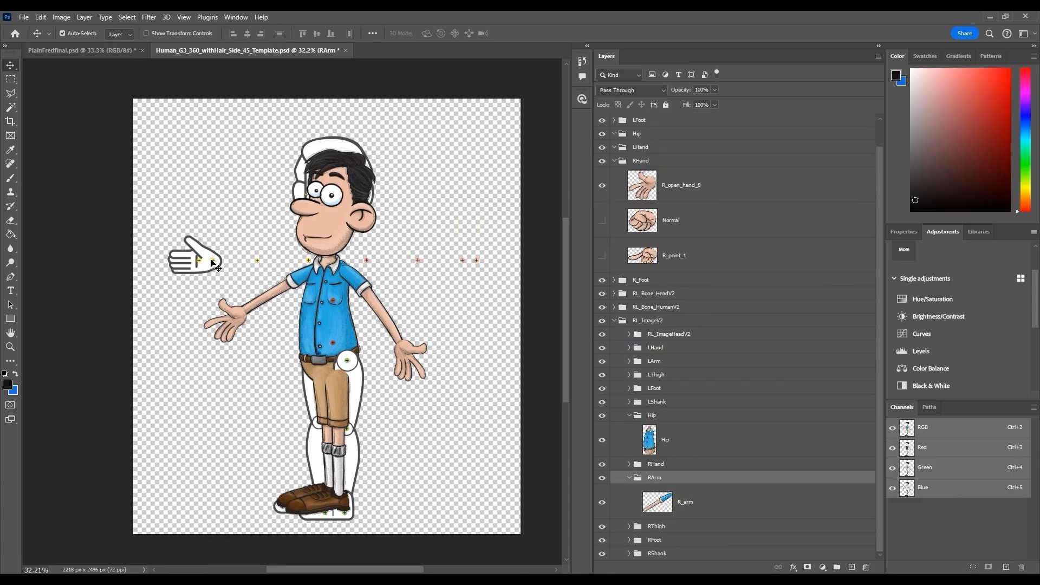
# Move the character's three right-hand layers into the template's RHand folder and delete the RForearm folder
pyautogui.click(629, 464)
pyautogui.click(679, 191)
pyautogui.keyDown('shift'); pyautogui.click(686, 255); pyautogui.keyUp('shift')
pyautogui.moveTo(712, 480); pyautogui.dragTo(712, 477)
pyautogui.click(712, 487)
pyautogui.press('Delete')
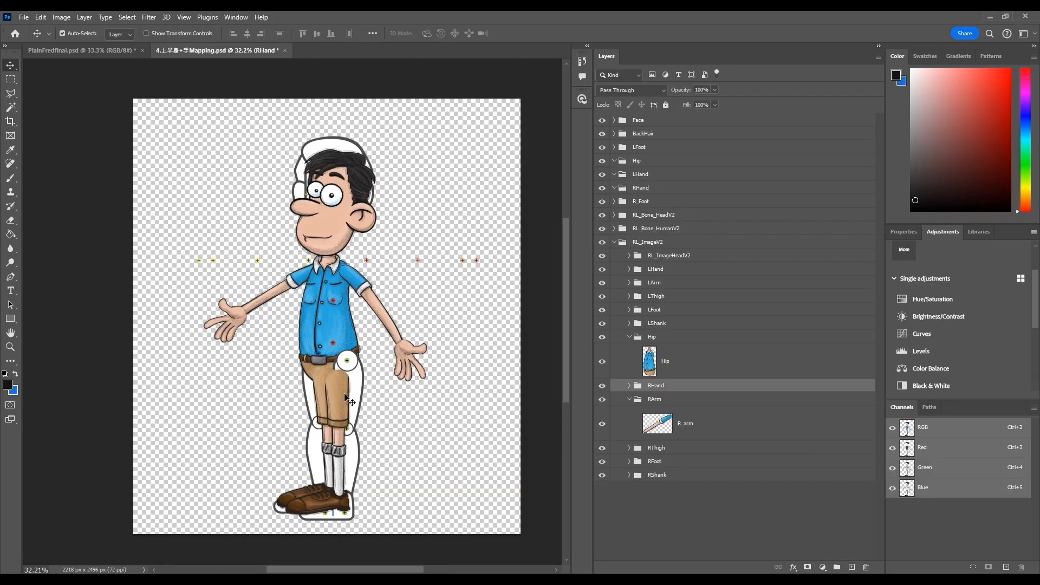
# Move the character's L_thigh layer into the template's LThigh folder and delete the template's original thigh image
pyautogui.click(346, 398)
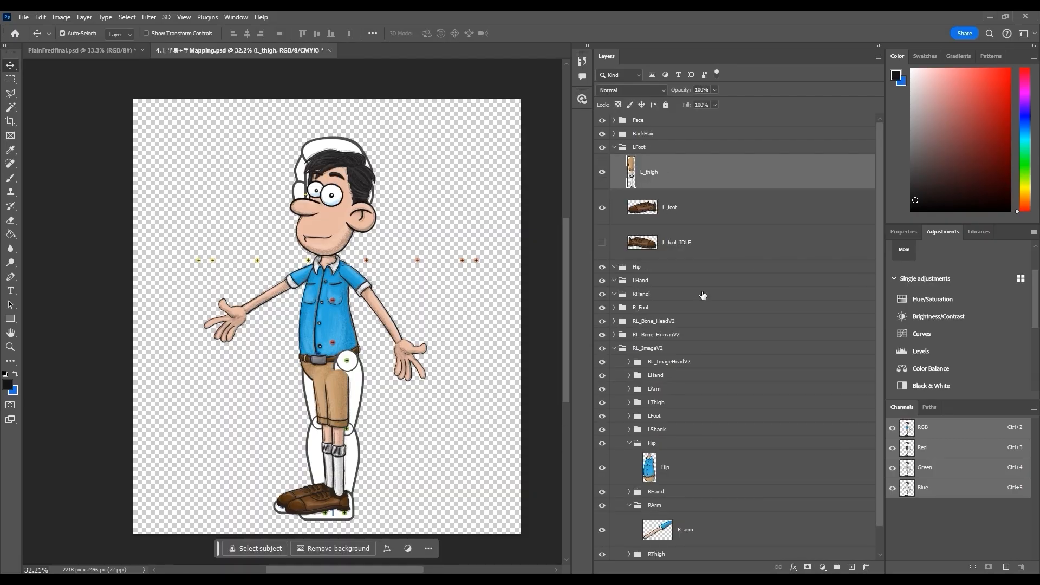
pyautogui.scroll(-1, 661, 243)
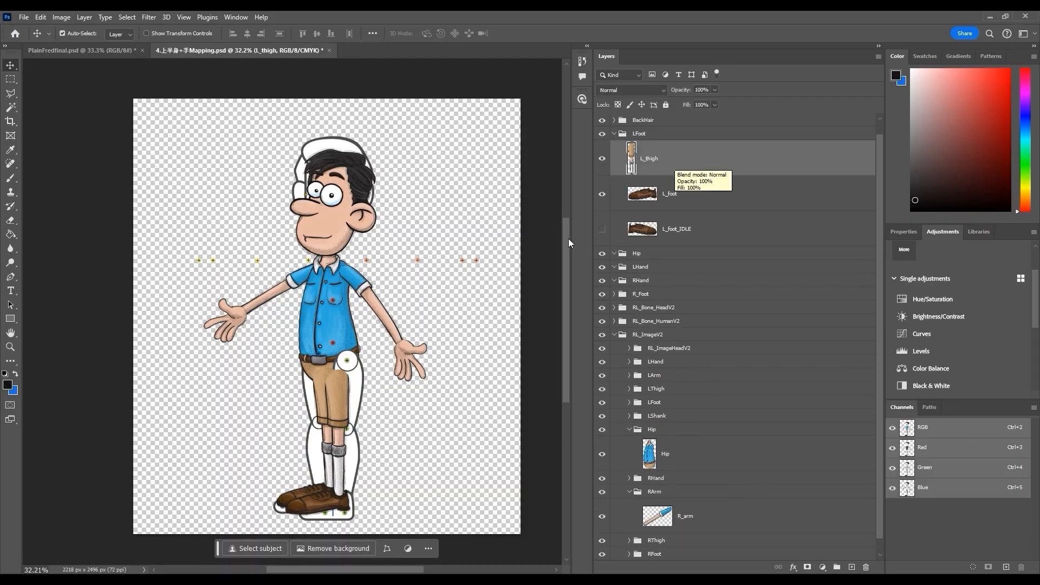
pyautogui.click(360, 381)
pyautogui.moveTo(703, 153); pyautogui.dragTo(723, 398)
pyautogui.click(689, 413)
pyautogui.click(865, 567)
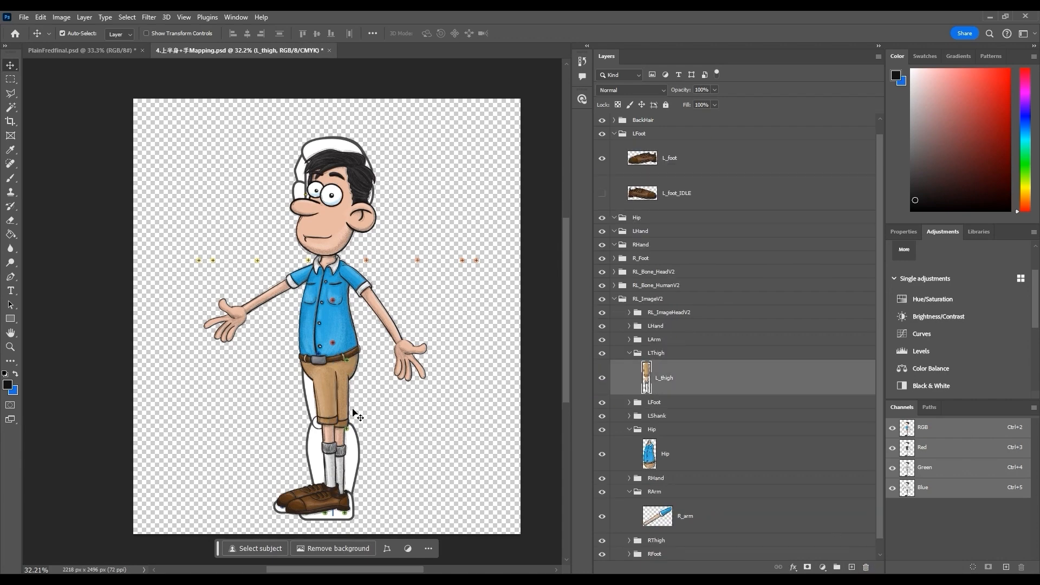
# Delete the template's LShank folder and collapse the LThigh folder
pyautogui.click(672, 416)
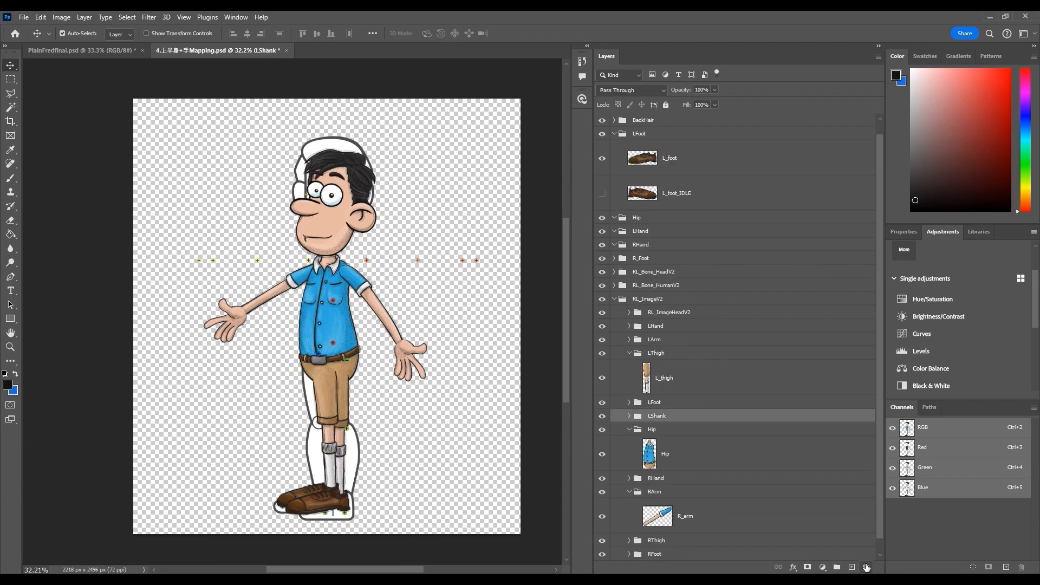
pyautogui.click(866, 566)
pyautogui.click(518, 230)
pyautogui.click(629, 353)
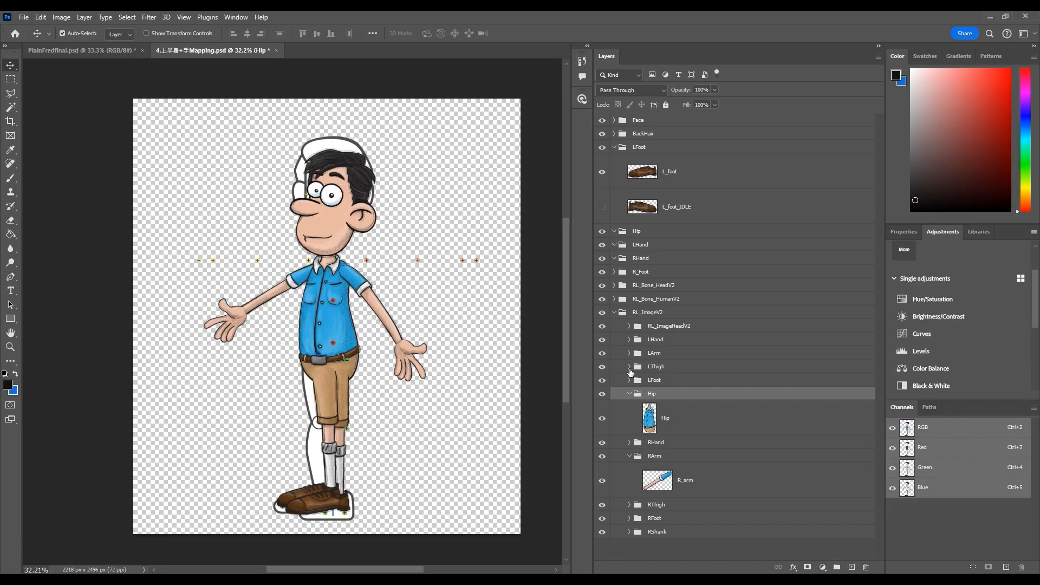
# Move the character's L_foot and L_foot_IDLE layers into the template's LFoot folder and delete the template's original foot image
pyautogui.click(629, 353)
pyautogui.click(331, 399)
pyautogui.click(709, 404)
pyautogui.click(629, 402)
pyautogui.scroll(1, 666, 325)
pyautogui.click(690, 199)
pyautogui.keyDown('shift'); pyautogui.click(690, 170); pyautogui.keyUp('shift')
pyautogui.moveTo(690, 169); pyautogui.dragTo(698, 452)
pyautogui.click(759, 476)
pyautogui.press('Delete')
pyautogui.click(629, 371)
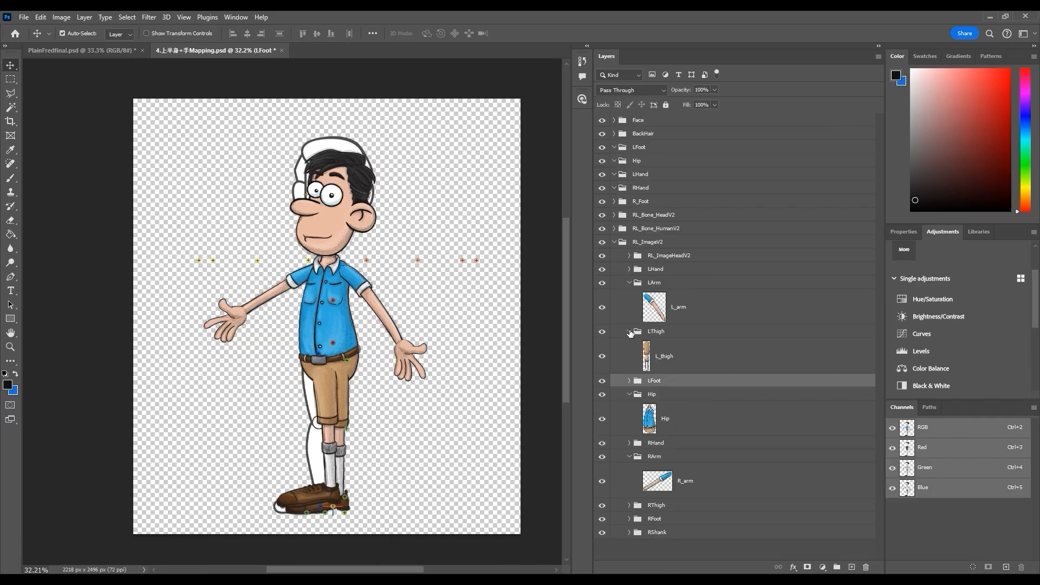
# Move the character's R_thigh and R_foot layers into the template's RThigh and RFoot folders
pyautogui.click(629, 331)
pyautogui.click(686, 345)
pyautogui.keyDown('shift'); pyautogui.click(687, 332); pyautogui.keyUp('shift')
pyautogui.click(614, 200)
pyautogui.moveTo(699, 247); pyautogui.dragTo(679, 528)
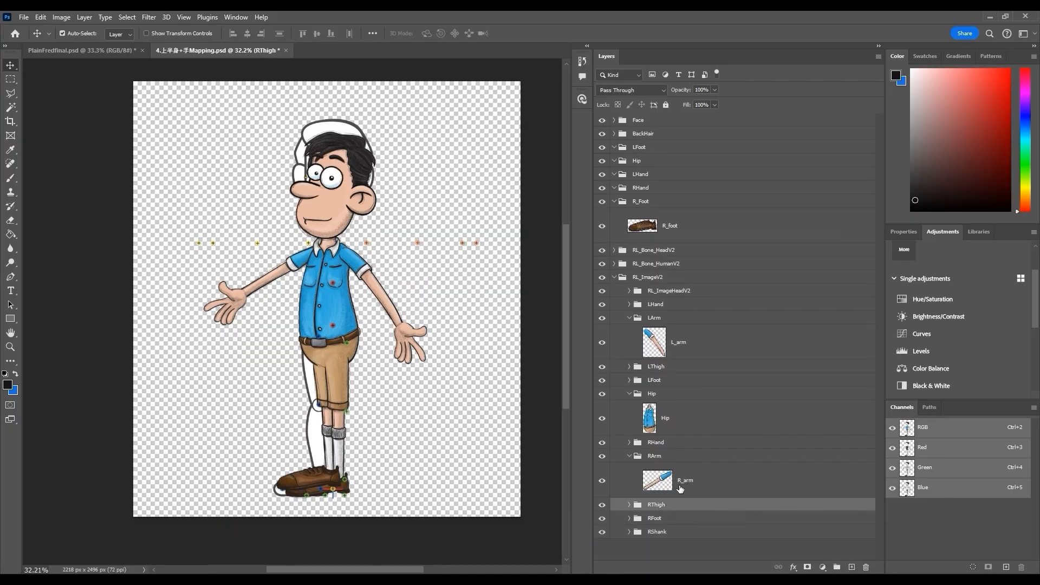
pyautogui.click(629, 498)
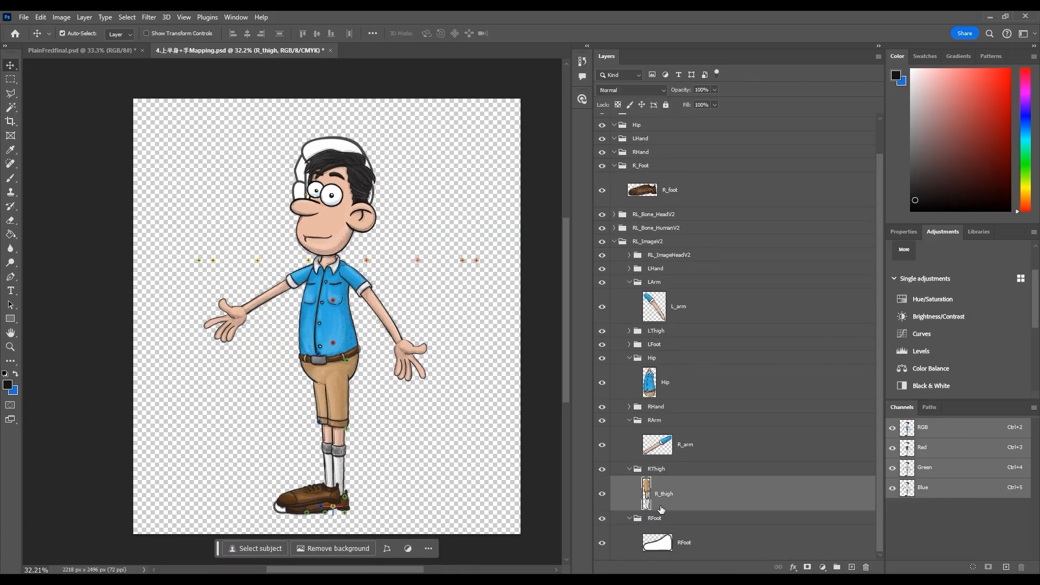
pyautogui.moveTo(683, 208); pyautogui.dragTo(637, 521)
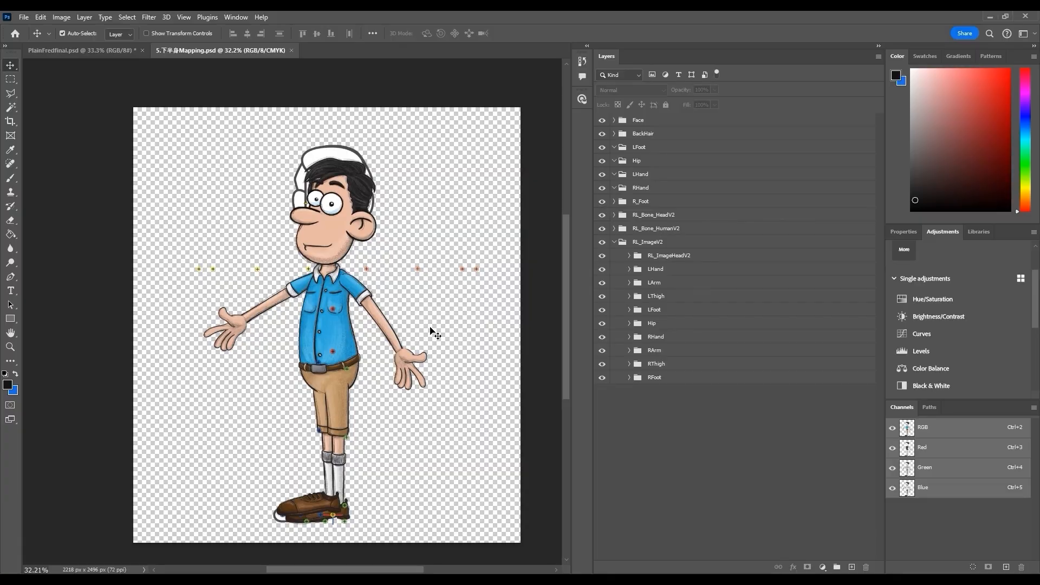
# Hide the character's Face and BackHair groups and move the clean_shave layer into the template's Face > Center > Face folder
pyautogui.moveTo(602, 120); pyautogui.dragTo(602, 133)
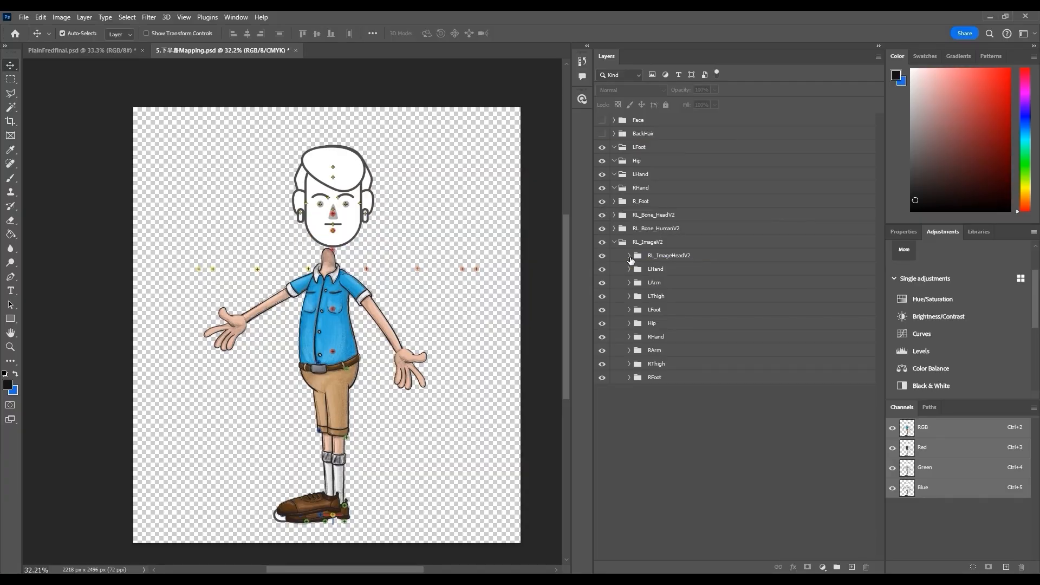
pyautogui.click(629, 256)
pyautogui.click(614, 120)
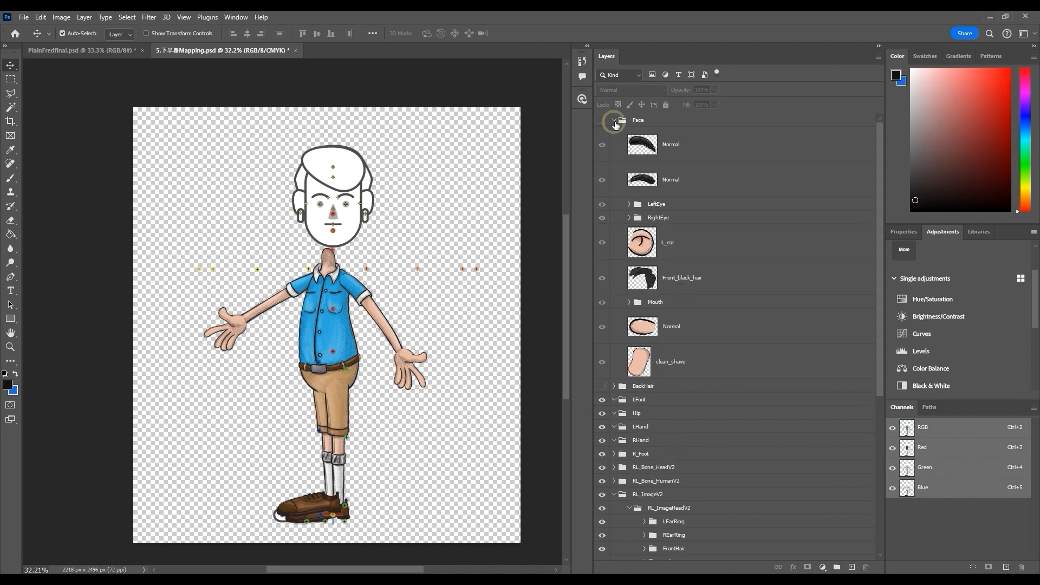
pyautogui.scroll(-3, 704, 328)
pyautogui.scroll(-1, 701, 381)
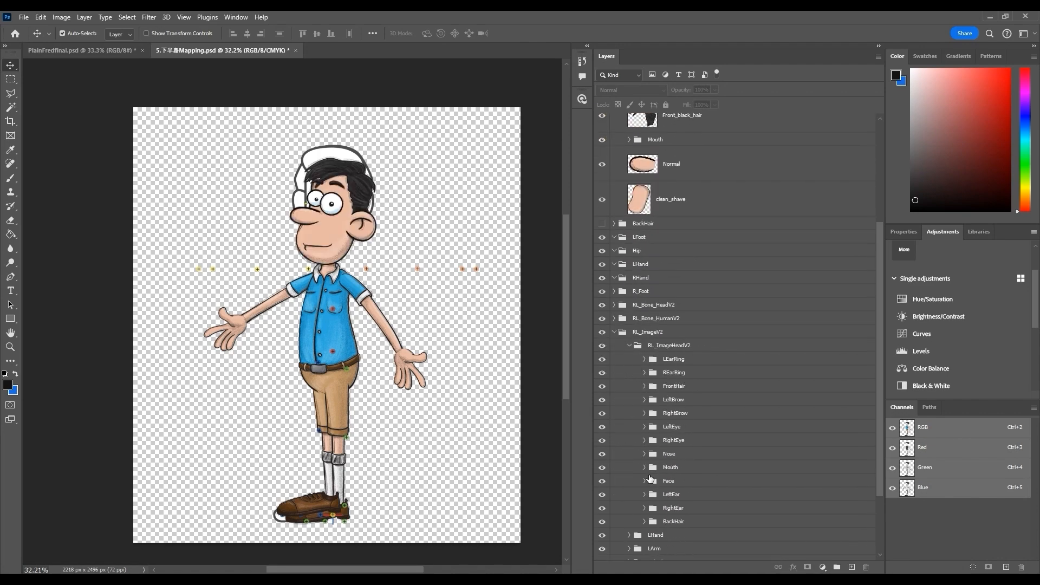
pyautogui.scroll(4, 647, 480)
pyautogui.moveTo(680, 347); pyautogui.dragTo(865, 567)
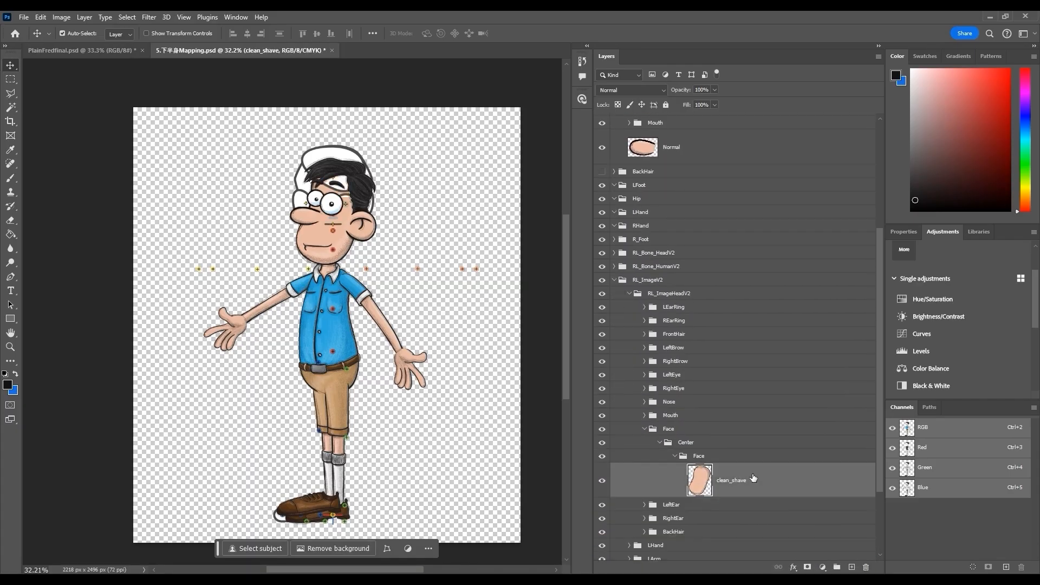
# Delete the CenterRight and CenterLeft subfolders from the template's Nose folder
pyautogui.click(646, 430)
pyautogui.scroll(4, 687, 456)
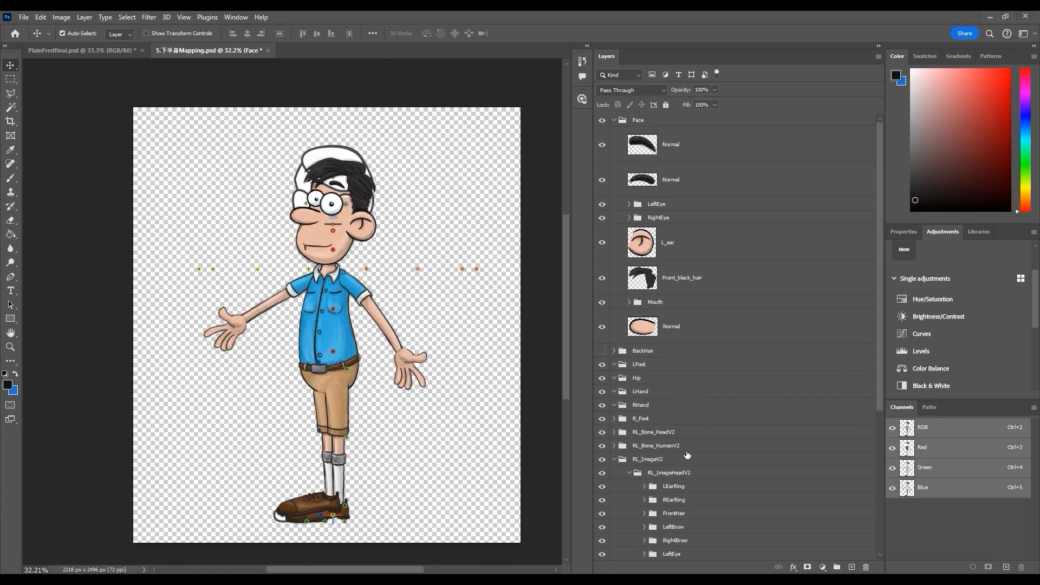
pyautogui.click(677, 324)
pyautogui.scroll(-3, 691, 361)
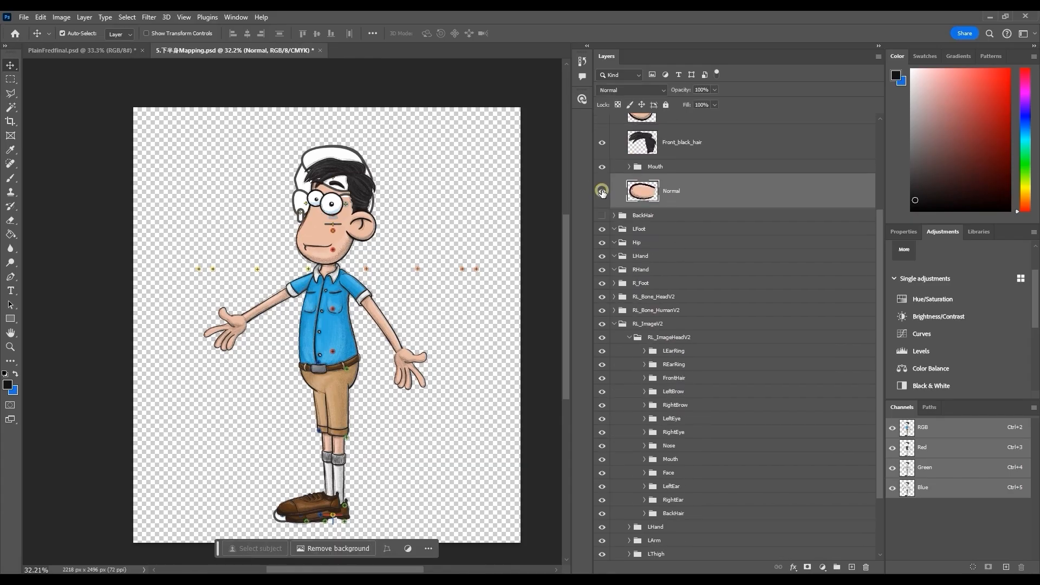
pyautogui.click(644, 446)
pyautogui.scroll(-1, 659, 465)
pyautogui.scroll(-3, 659, 465)
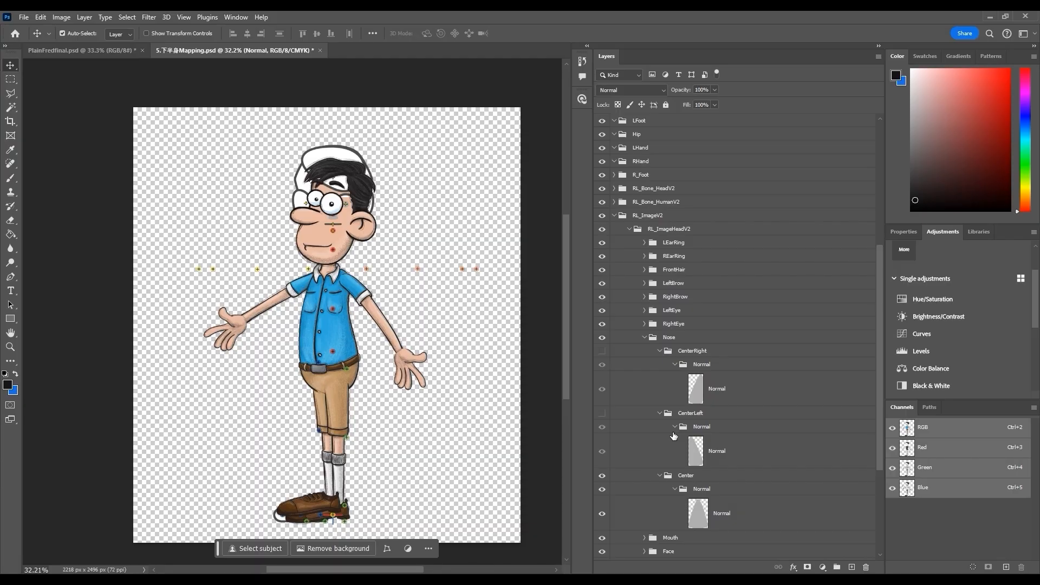
pyautogui.click(659, 412)
pyautogui.click(660, 427)
pyautogui.click(694, 426)
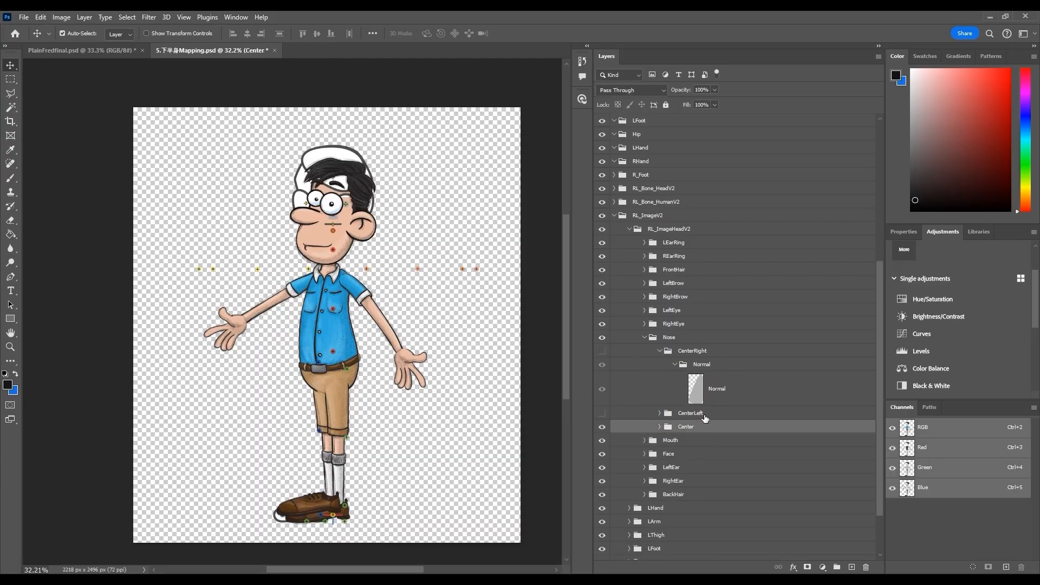
pyautogui.click(693, 350)
pyautogui.keyDown('ctrl'); pyautogui.click(690, 413); pyautogui.keyUp('ctrl')
pyautogui.click(867, 567)
# Move the character's nose layer into Nose > Center > Normal and delete the template's original nose image
pyautogui.click(659, 364)
pyautogui.click(702, 396)
pyautogui.scroll(3, 701, 395)
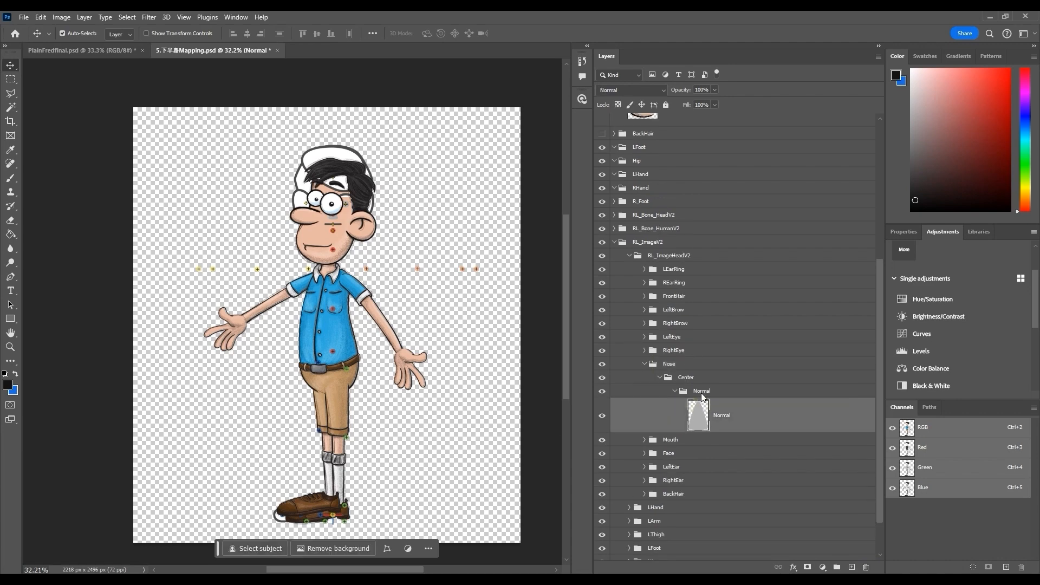
pyautogui.moveTo(665, 189); pyautogui.dragTo(728, 476)
pyautogui.click(725, 495)
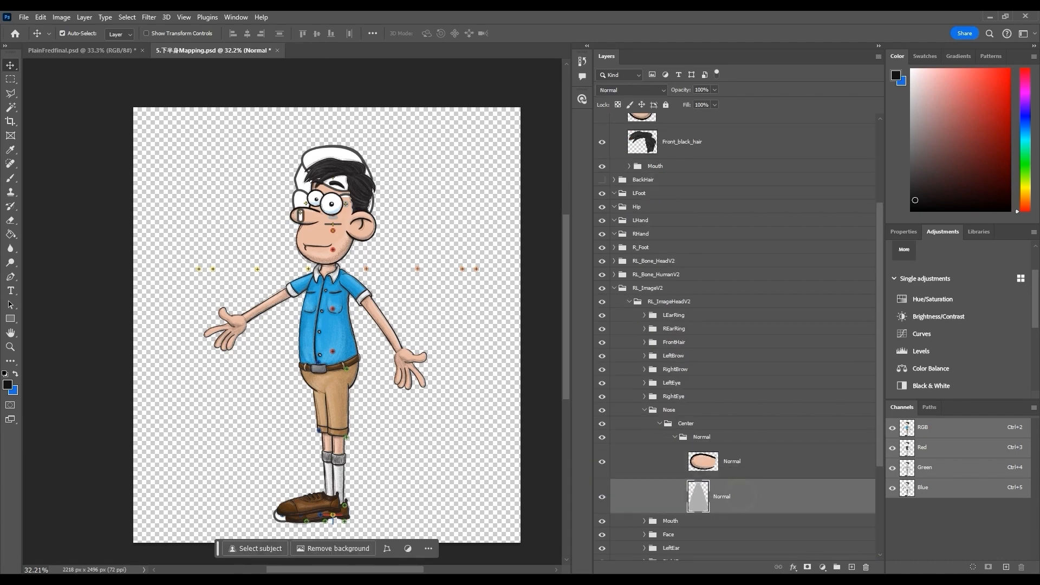
pyautogui.click(866, 567)
pyautogui.click(645, 410)
# Move the character's Front_black_hair layer into the template's FrontHair folder
pyautogui.scroll(3, 649, 412)
pyautogui.click(679, 282)
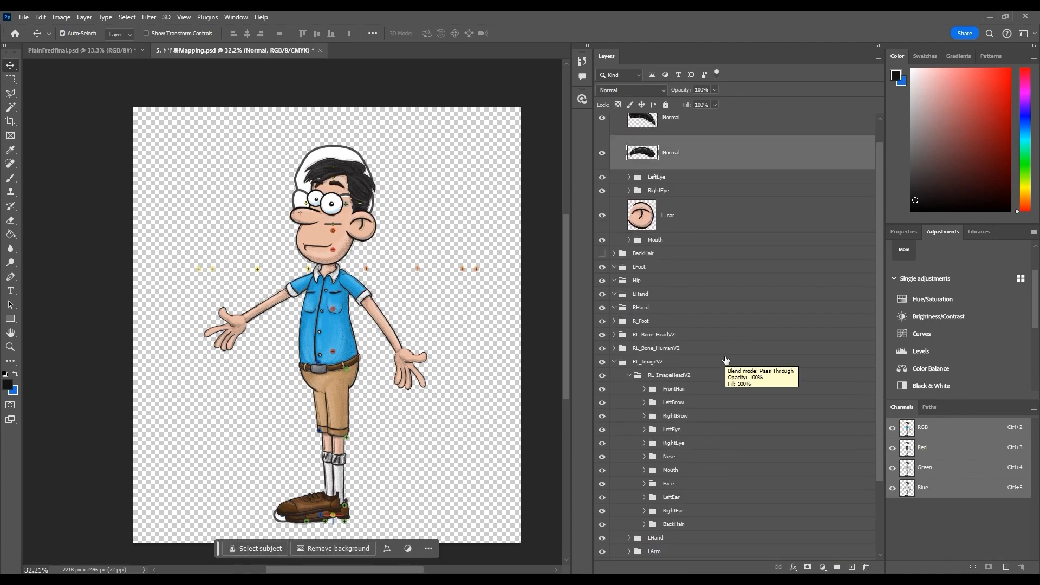
pyautogui.click(669, 402)
# Move the character's eyebrow layers into the template's LeftBrow and RightBrow folders and delete the template's eyebrow images
pyautogui.click(645, 413)
pyautogui.click(645, 403)
pyautogui.scroll(2, 625, 379)
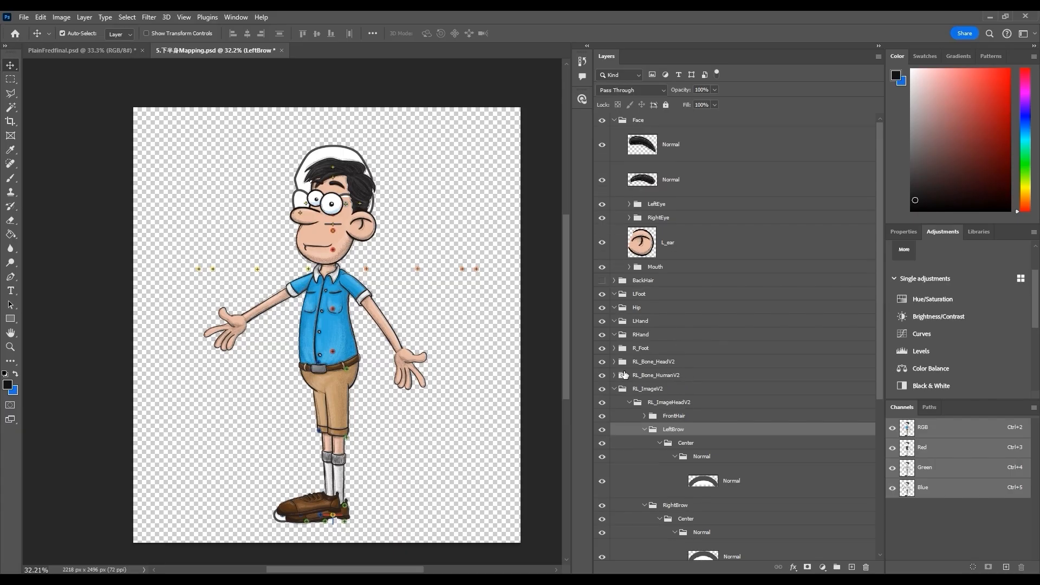
pyautogui.scroll(-3, 611, 413)
pyautogui.click(611, 532)
pyautogui.click(603, 492)
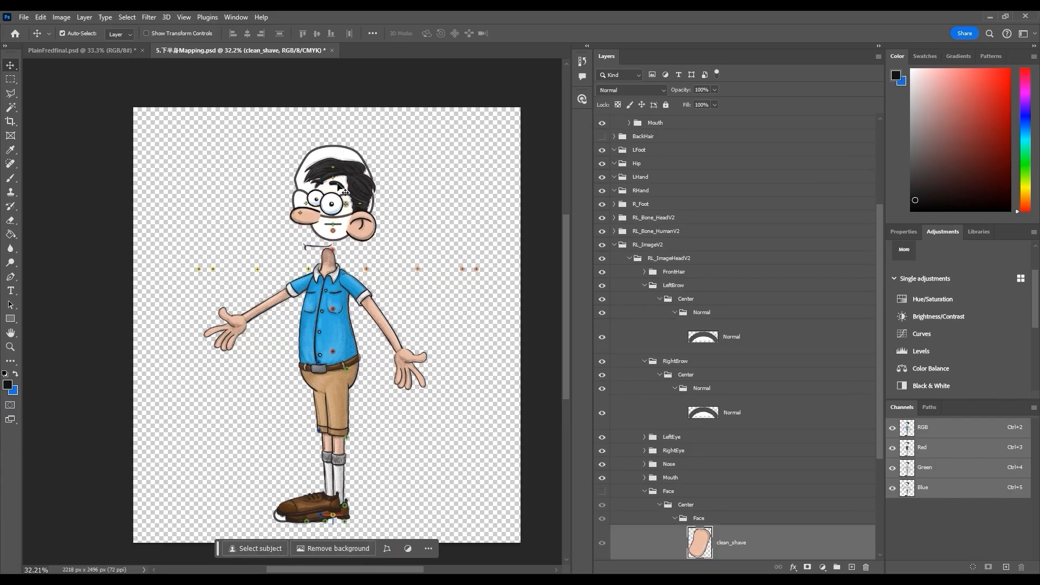
pyautogui.click(611, 339)
pyautogui.click(339, 187)
pyautogui.moveTo(759, 132); pyautogui.dragTo(794, 451)
pyautogui.moveTo(769, 467); pyautogui.dragTo(866, 568)
pyautogui.moveTo(731, 145); pyautogui.dragTo(866, 567)
pyautogui.click(645, 359)
pyautogui.click(645, 372)
pyautogui.click(644, 439)
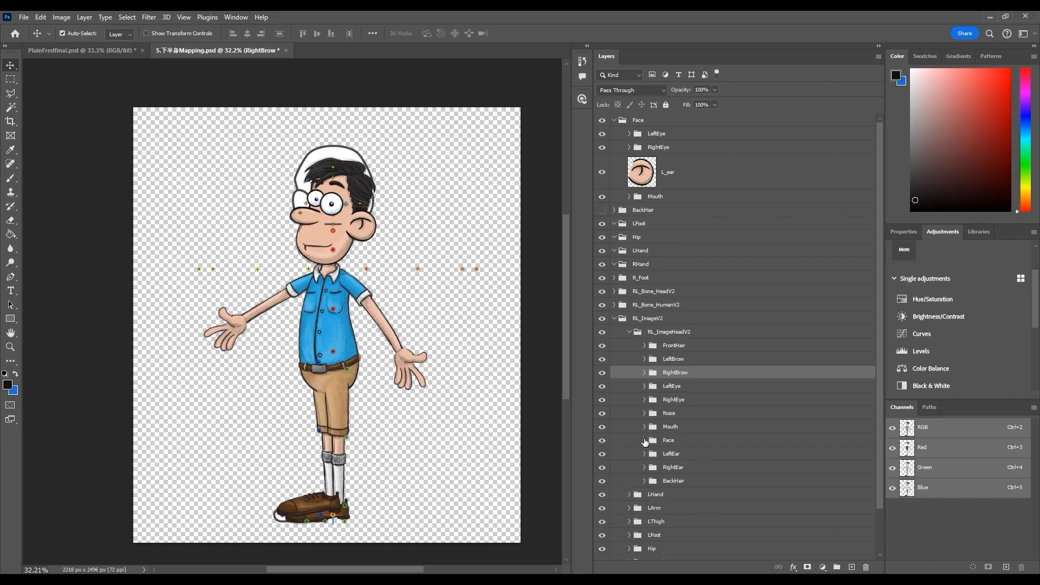
# Move the character's L_ear layer into the template's LeftEar folder and delete the template's ear image
pyautogui.click(644, 454)
pyautogui.moveTo(704, 172); pyautogui.dragTo(704, 469)
pyautogui.moveTo(715, 492); pyautogui.dragTo(865, 568)
pyautogui.click(644, 418)
pyautogui.click(644, 445)
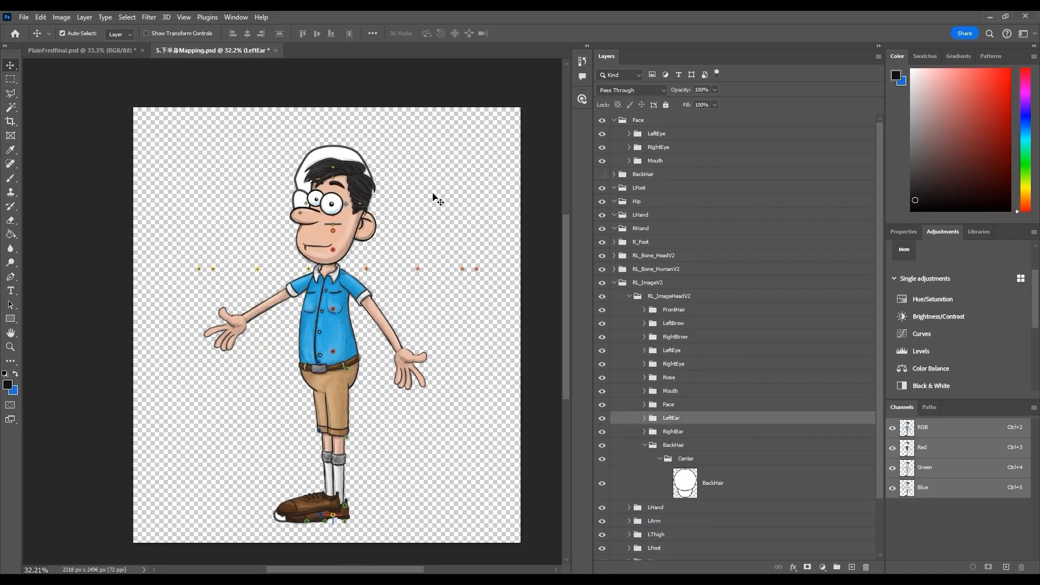
# Move the character's back-hair layer into the template's BackHair folder and collapse it
pyautogui.click(614, 175)
pyautogui.scroll(-1, 650, 172)
pyautogui.moveTo(694, 162); pyautogui.dragTo(866, 567)
pyautogui.click(645, 404)
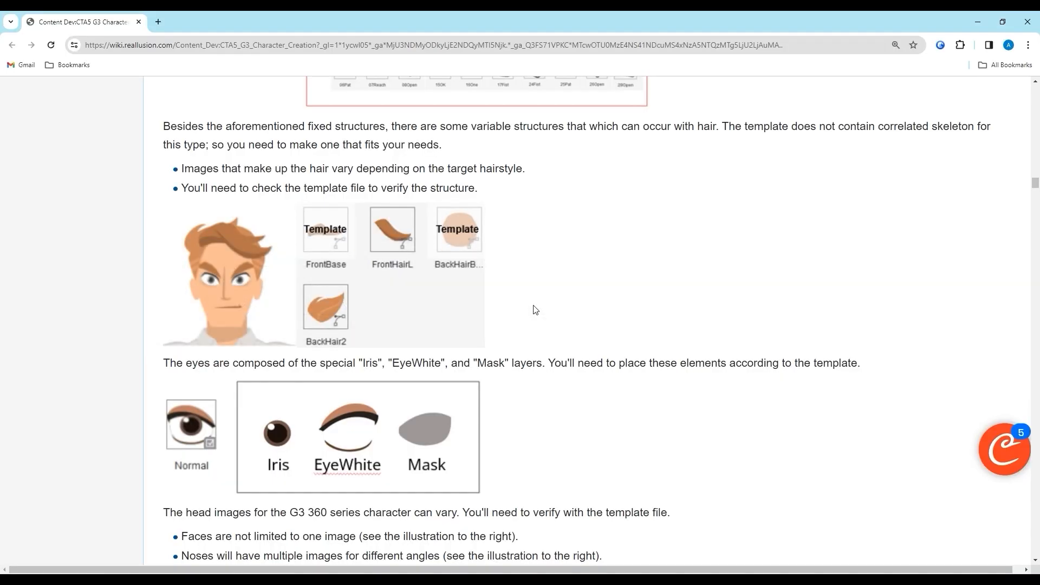
# Move the character's iris layer into the template's LeftEye Normal Iris folder and delete the template's iris image
pyautogui.scroll(-2, 792, 366)
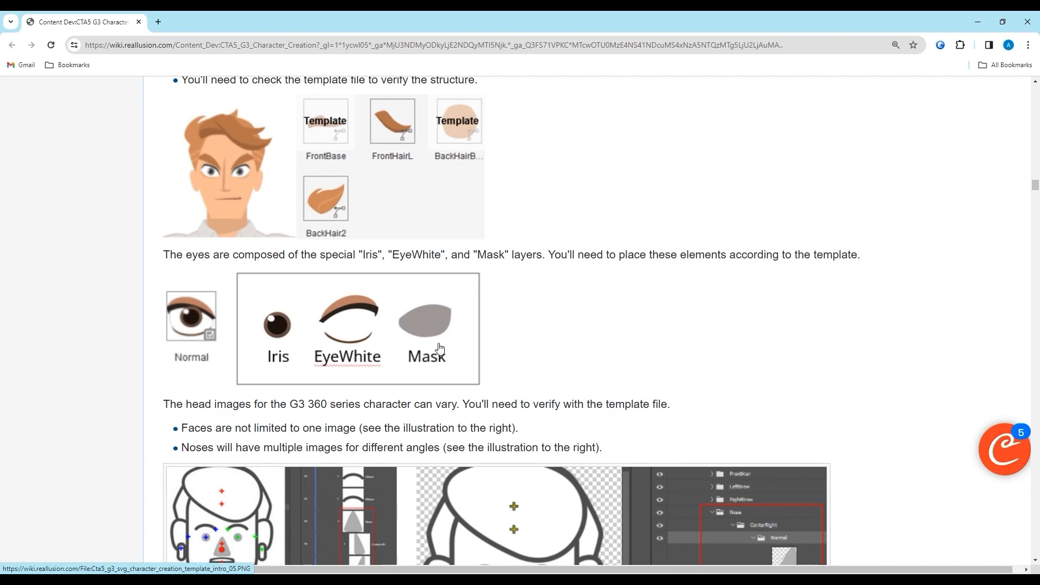
pyautogui.scroll(-10, 443, 345)
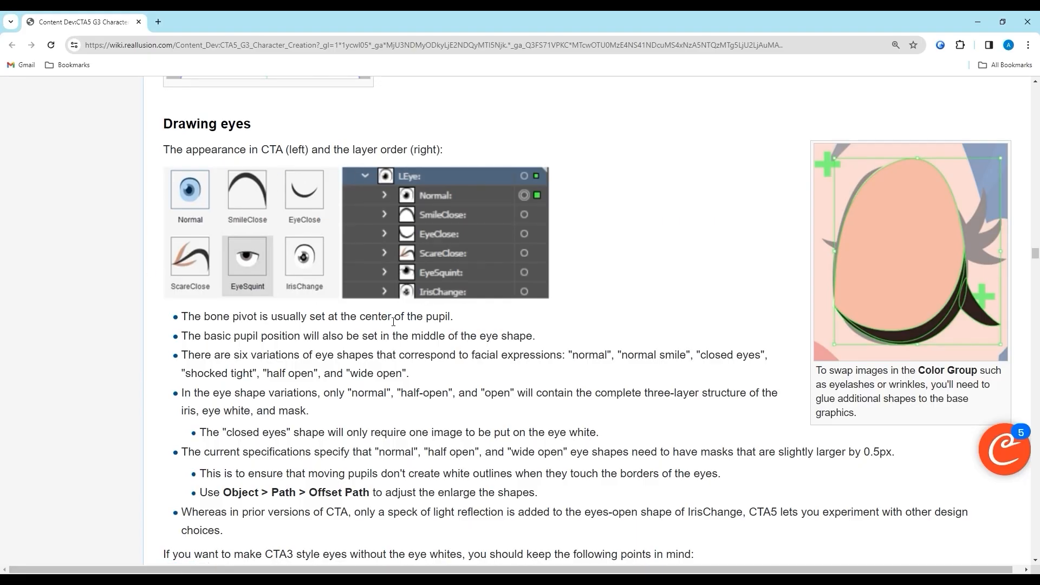
pyautogui.hotkey('alt', 'Tab')
pyautogui.click(631, 134)
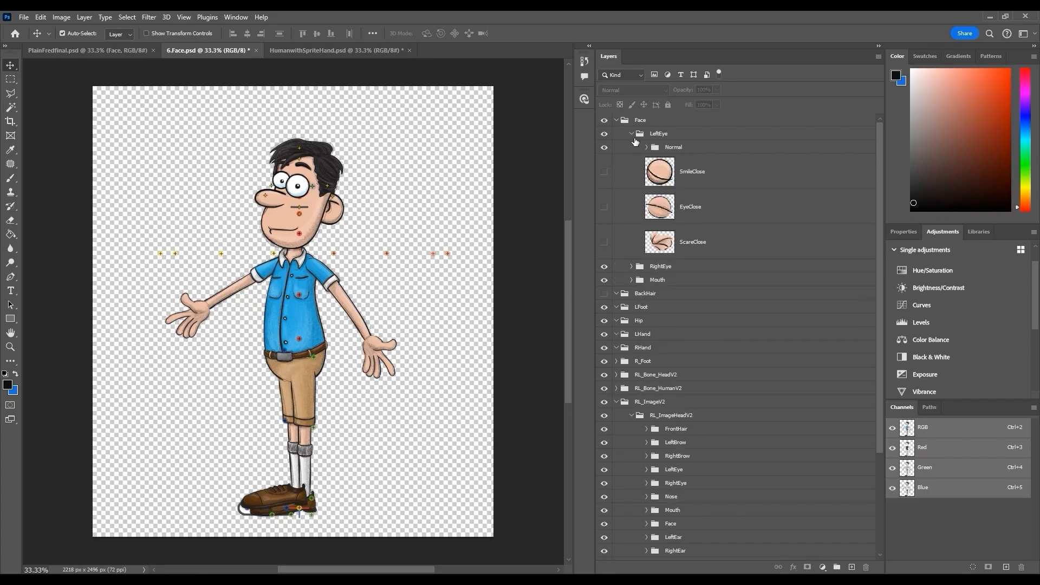
pyautogui.click(647, 148)
pyautogui.scroll(-5, 694, 276)
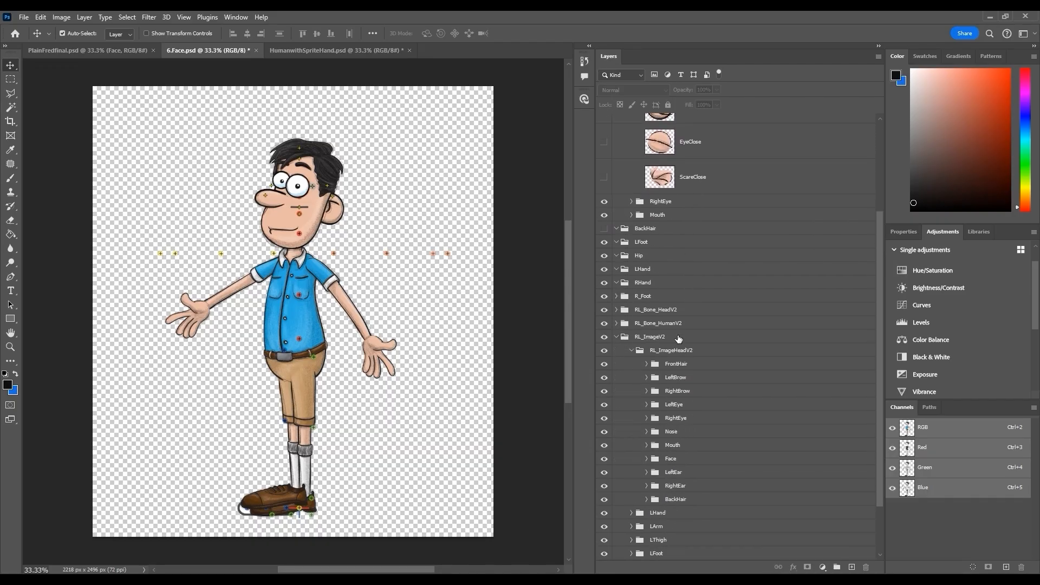
pyautogui.click(647, 404)
pyautogui.click(659, 419)
pyautogui.click(662, 418)
pyautogui.click(677, 433)
pyautogui.scroll(-1, 678, 435)
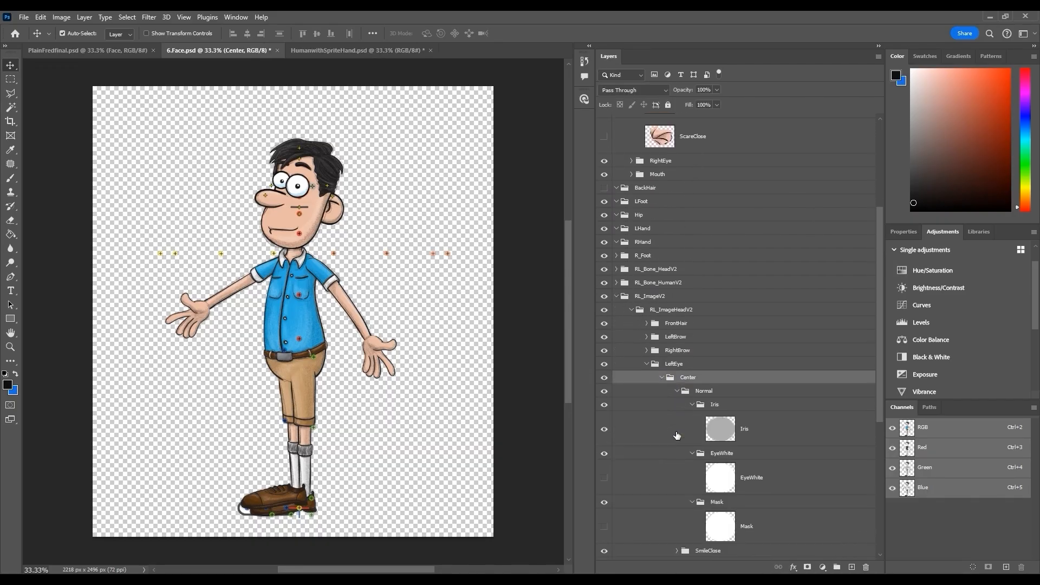
pyautogui.moveTo(688, 425); pyautogui.dragTo(757, 477)
pyautogui.click(743, 494)
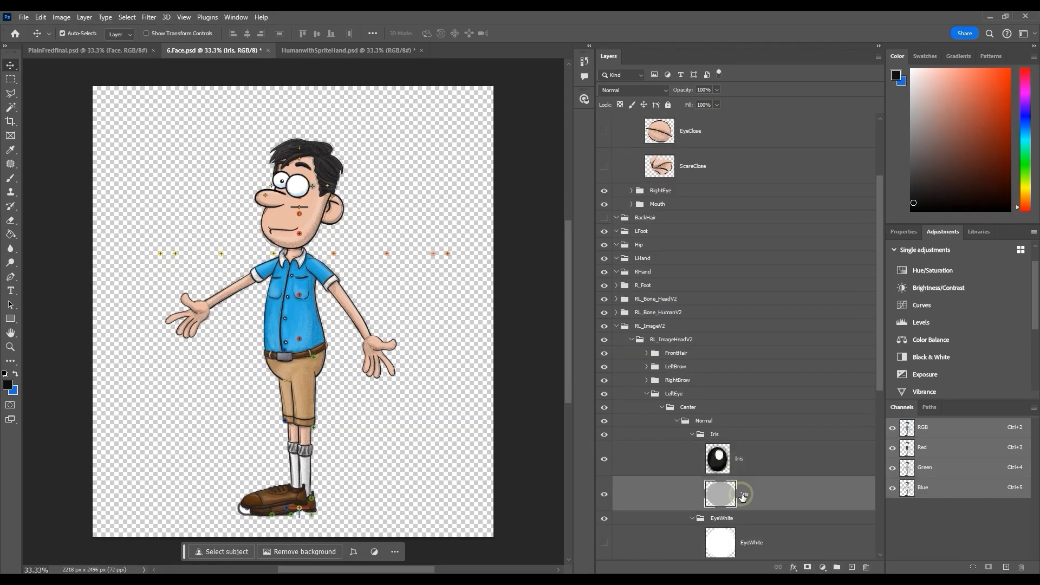
pyautogui.click(866, 566)
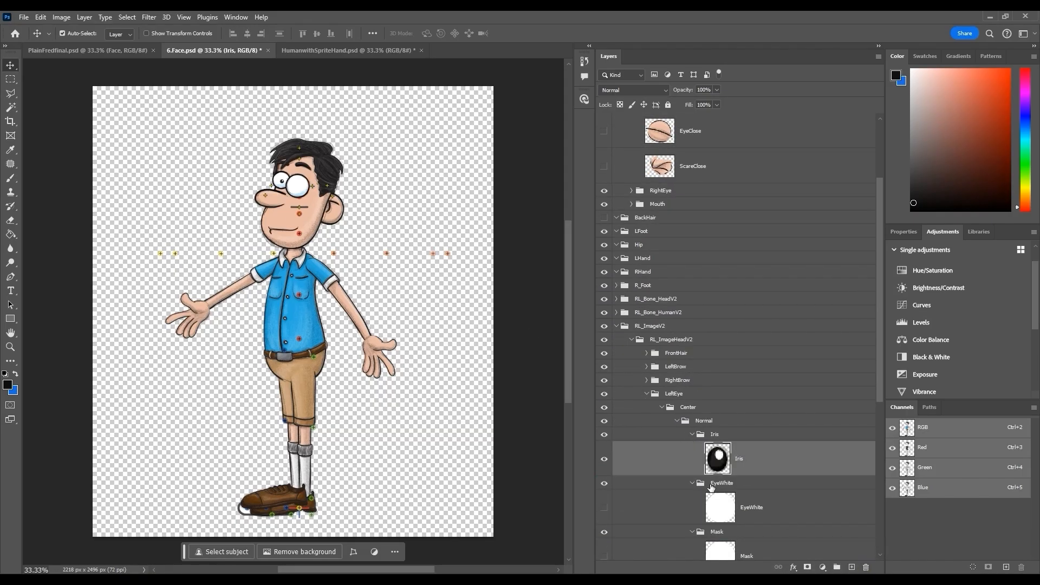
# Replace the template's eye-white image with the character's eye white and duplicate that layer
pyautogui.moveTo(720, 505); pyautogui.dragTo(854, 568)
pyautogui.click(757, 465)
pyautogui.click(866, 568)
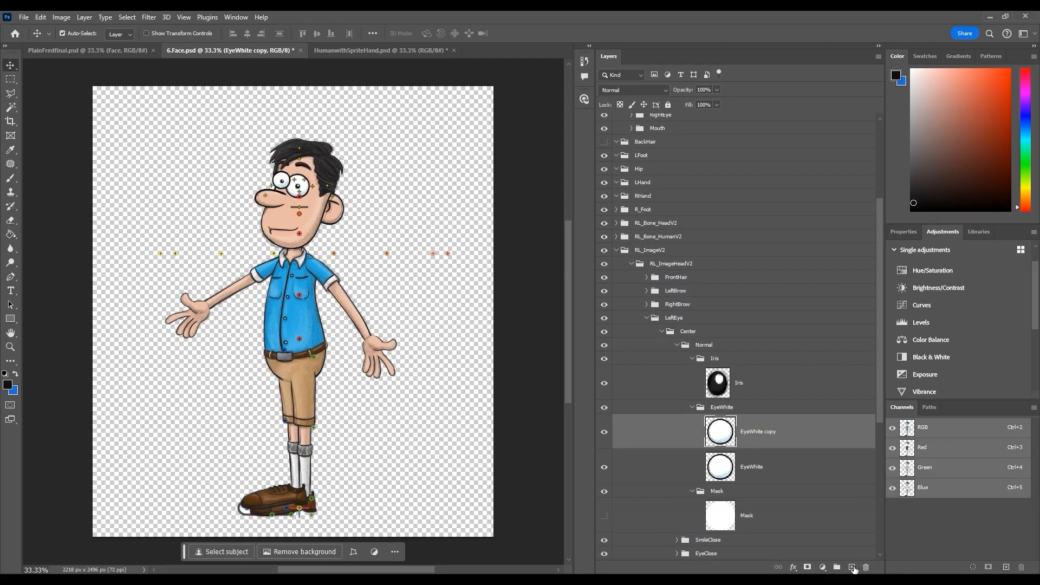
# Move the eye-white copy into the Mask folder and delete the template's mask image
pyautogui.moveTo(768, 433); pyautogui.dragTo(766, 489)
pyautogui.click(757, 509)
pyautogui.click(866, 568)
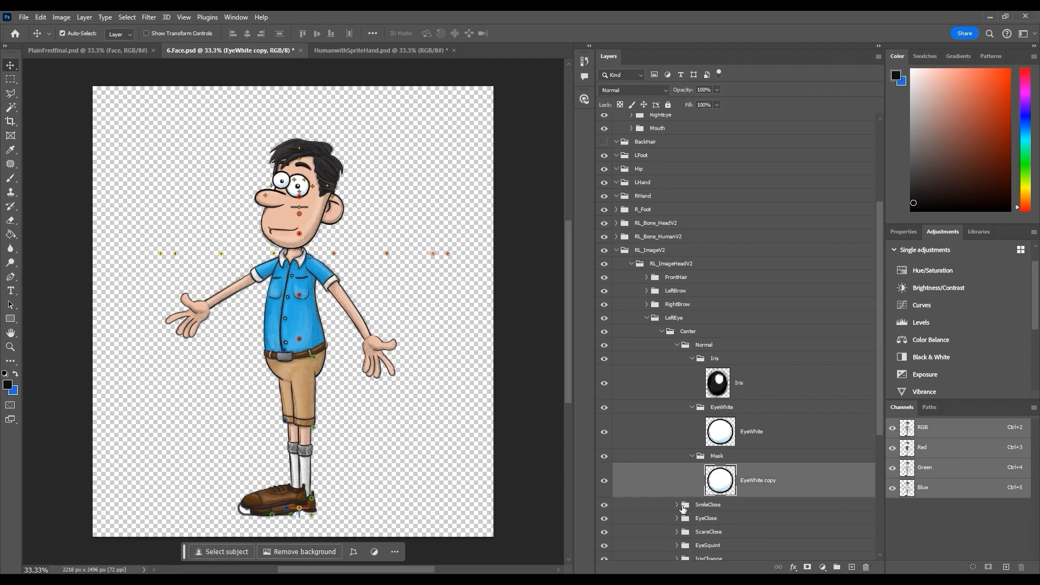
# Move the character's SmileClose layer into the template's SmileClose folder and remove its Iris, EyeWhite and Mask subfolders
pyautogui.click(677, 345)
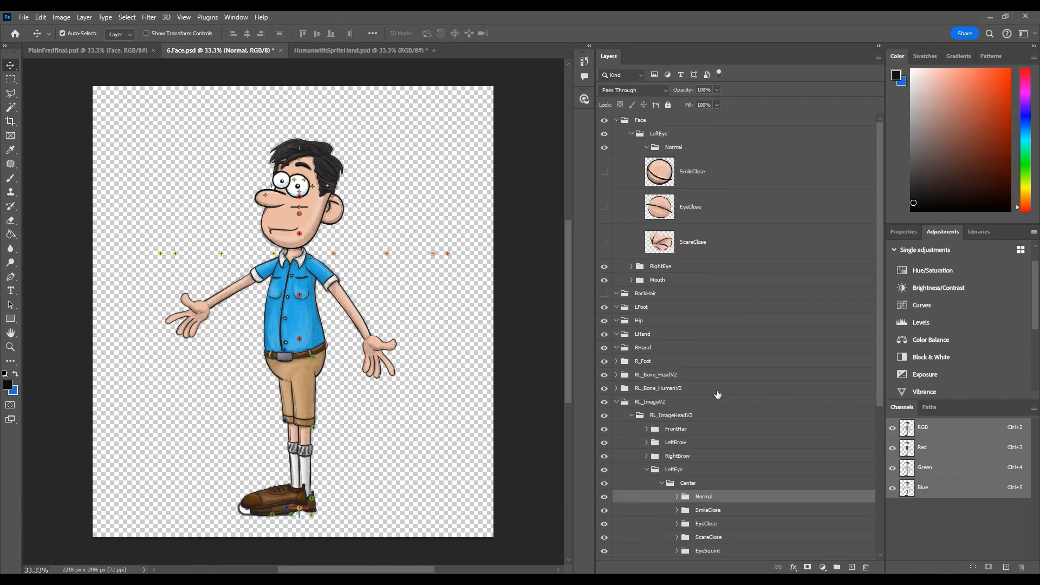
pyautogui.scroll(-2, 717, 395)
pyautogui.moveTo(726, 144); pyautogui.dragTo(674, 482)
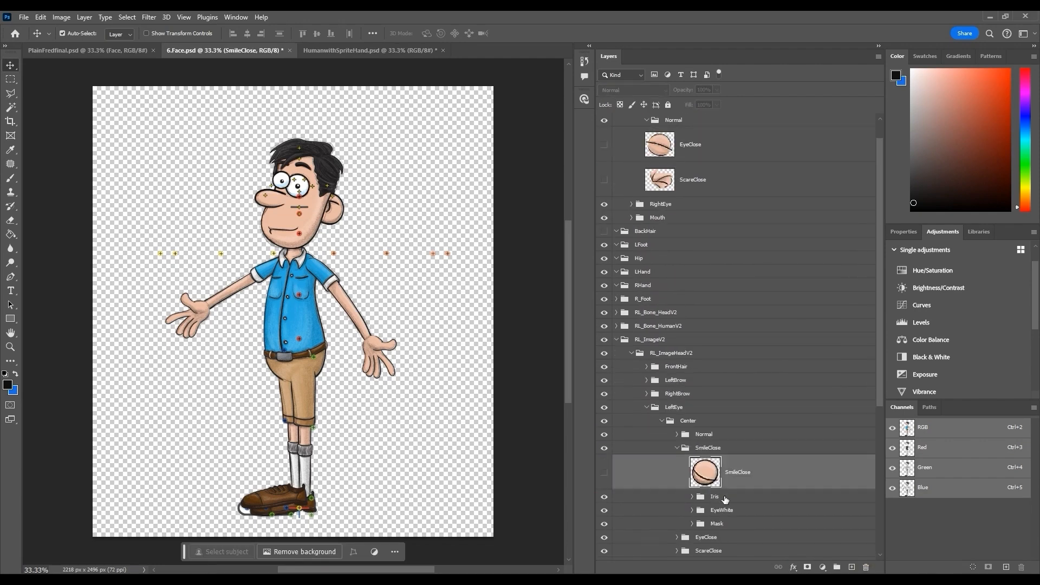
pyautogui.click(726, 498)
pyautogui.keyDown('shift'); pyautogui.click(727, 525); pyautogui.keyUp('shift')
pyautogui.click(677, 473)
pyautogui.scroll(2, 699, 477)
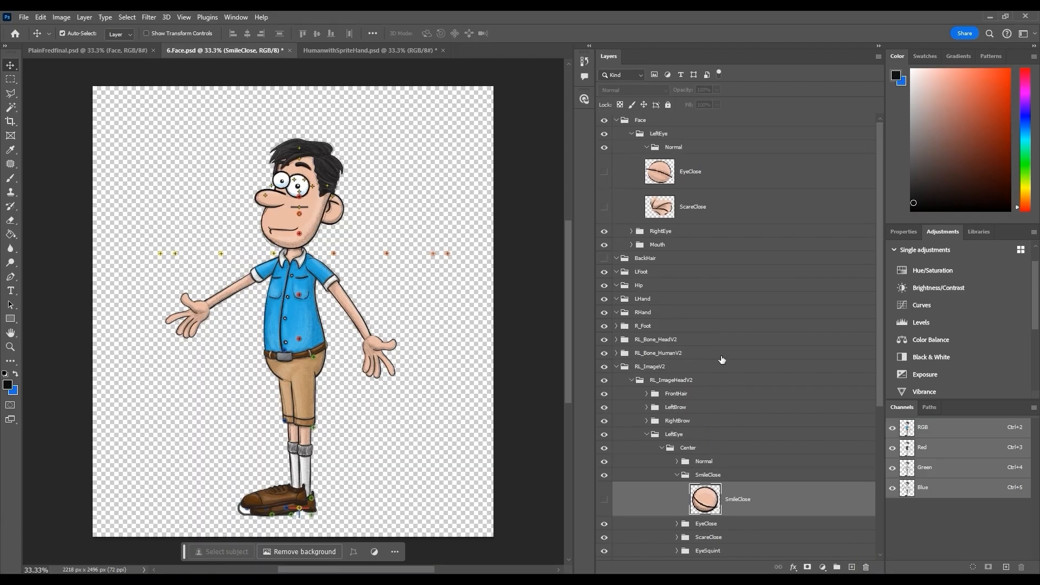
# Move the character's EyeClose and ScareClose layers into the matching template folders, removing the template's Iris, EyeWhite and Mask subfolders
pyautogui.moveTo(701, 171); pyautogui.dragTo(710, 524)
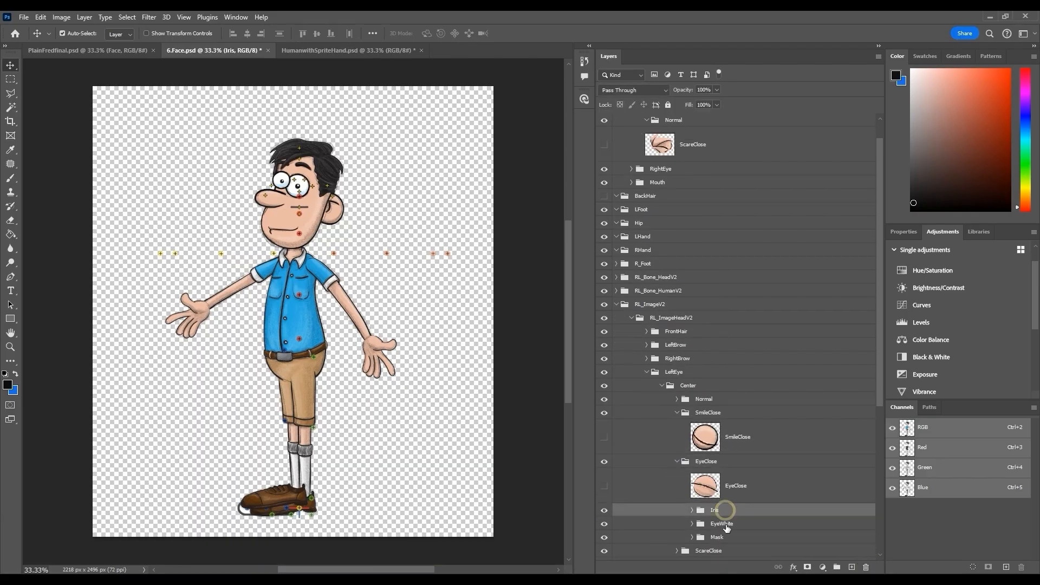
pyautogui.moveTo(692, 172); pyautogui.dragTo(701, 540)
pyautogui.click(676, 489)
pyautogui.scroll(-1, 698, 492)
pyautogui.click(729, 497)
pyautogui.keyDown('shift'); pyautogui.click(729, 526); pyautogui.keyUp('shift')
pyautogui.click(866, 566)
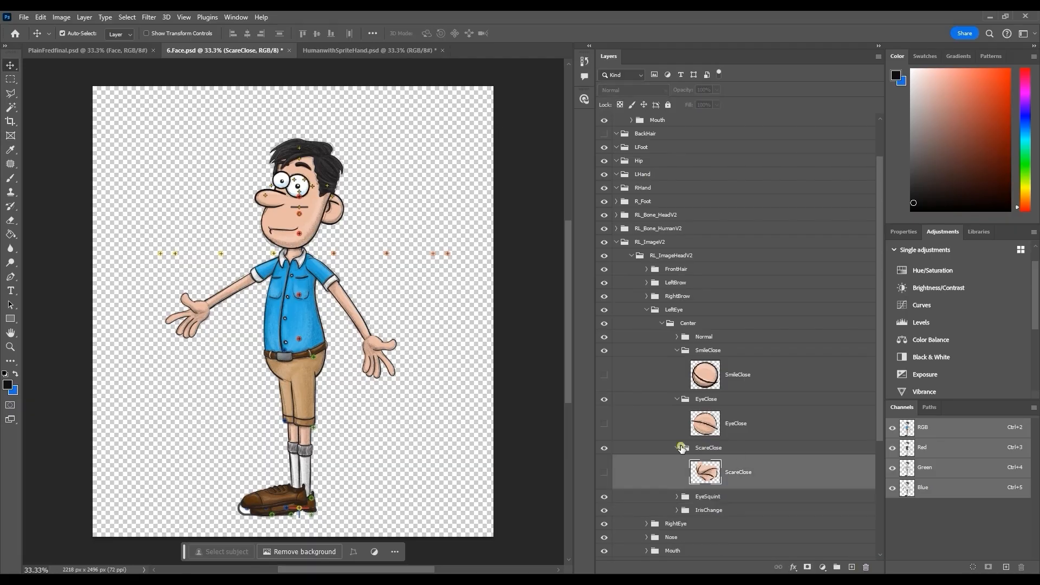
# Collapse the eye shape folders and delete the template's EyeSquint and IrisChange folders from LeftEye
pyautogui.click(682, 448)
pyautogui.click(677, 400)
pyautogui.click(678, 351)
pyautogui.click(677, 378)
pyautogui.click(721, 392)
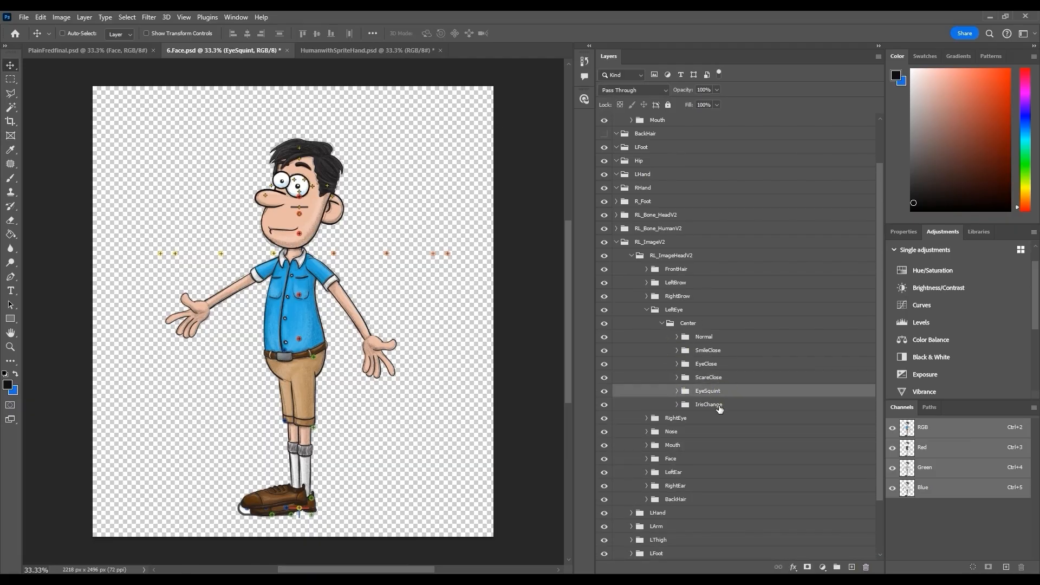
pyautogui.keyDown('shift'); pyautogui.click(720, 406); pyautogui.keyUp('shift')
pyautogui.click(866, 568)
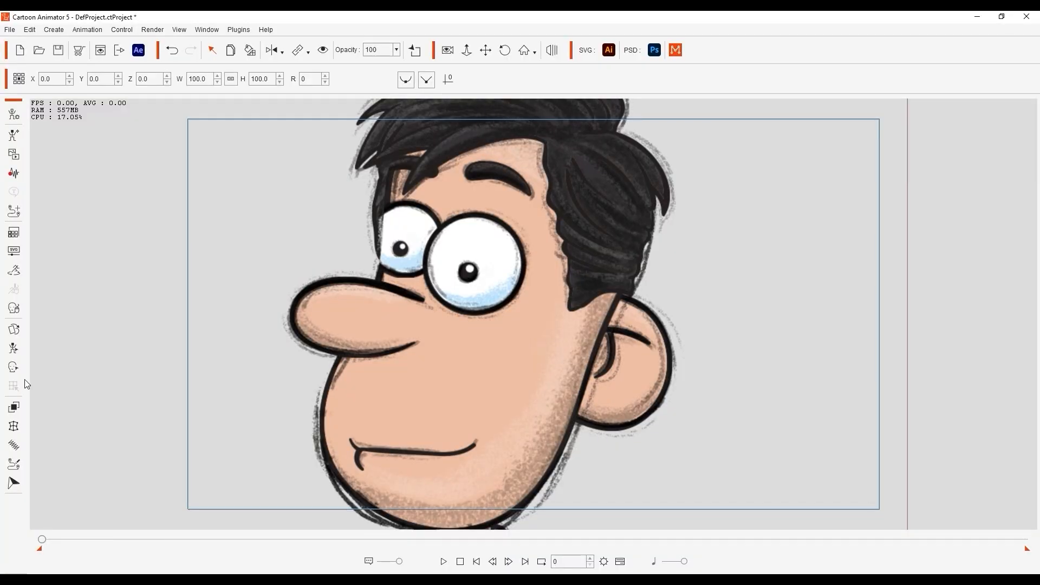
# Switch to Cartoon Animator and test the character's right eye with the Face Key Editor and the Sprite Editor's eye sprites
pyautogui.click(14, 368)
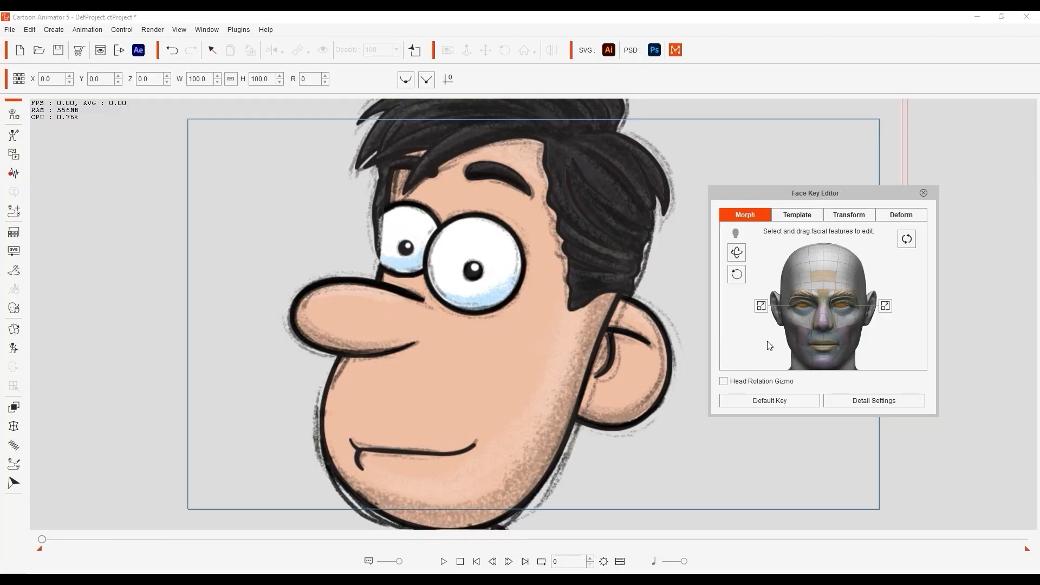
pyautogui.moveTo(688, 289); pyautogui.dragTo(657, 265)
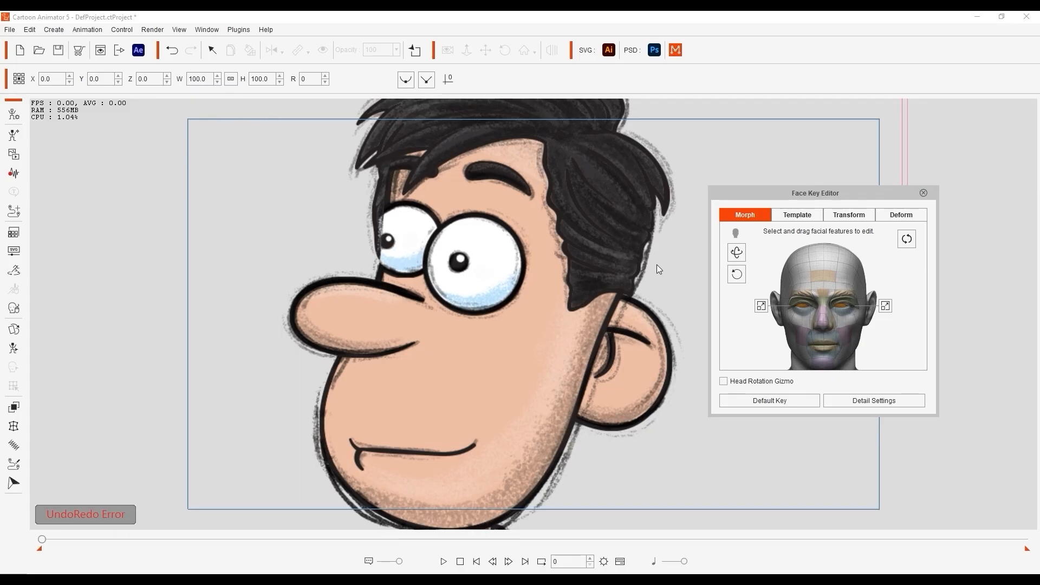
pyautogui.click(14, 329)
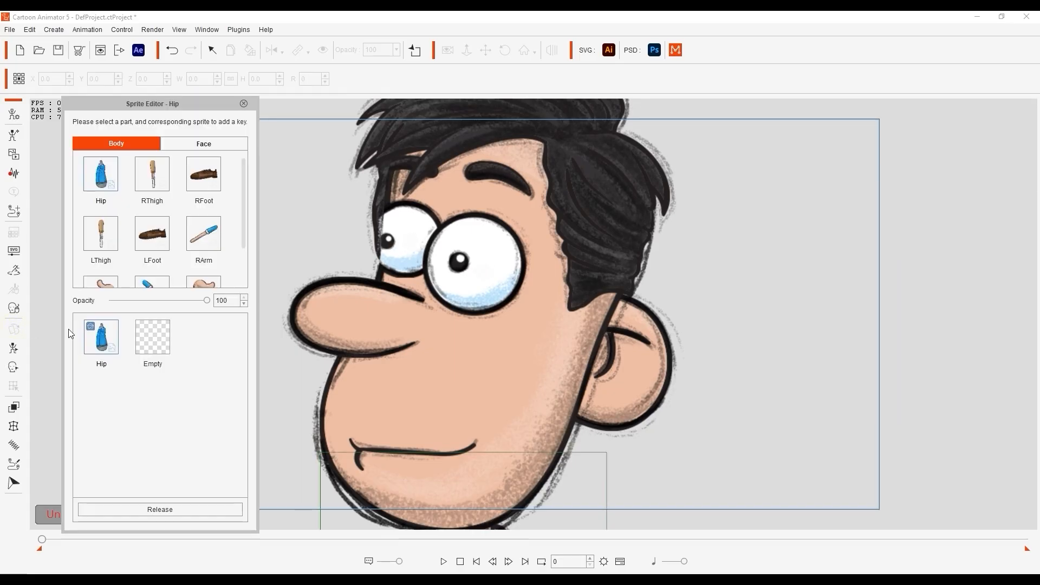
pyautogui.click(392, 246)
pyautogui.click(146, 344)
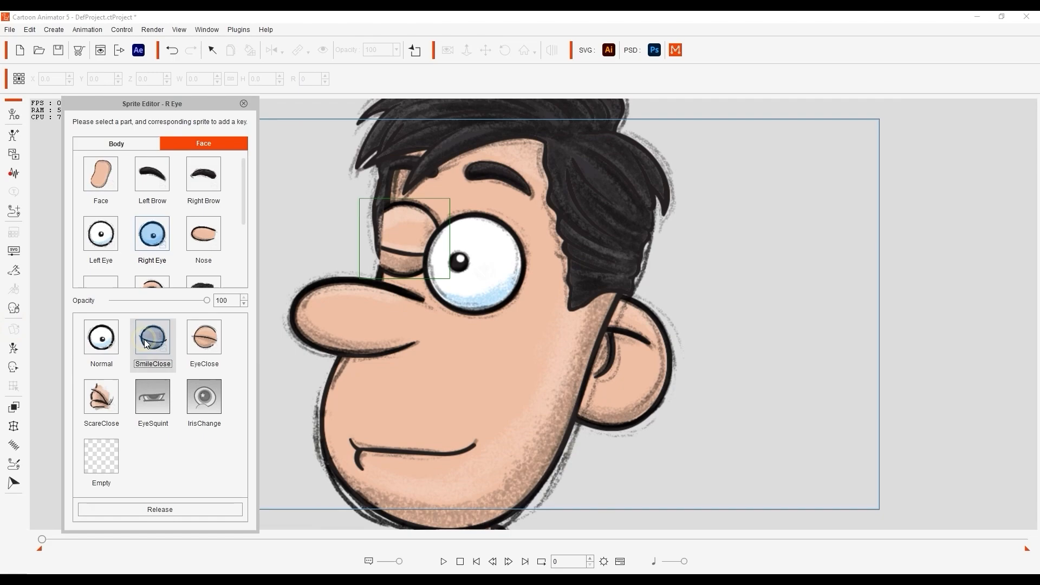
pyautogui.click(204, 338)
pyautogui.click(104, 401)
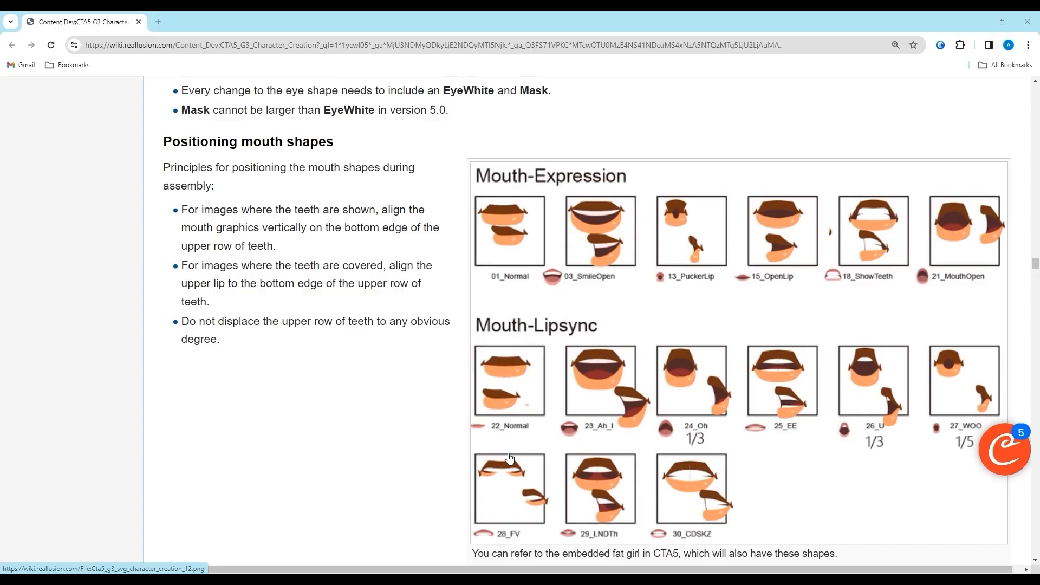
# Move the character's Normal and SmileOpen mouth layers into the template's matching Mouth folders and delete the template's images
pyautogui.scroll(-9, 509, 458)
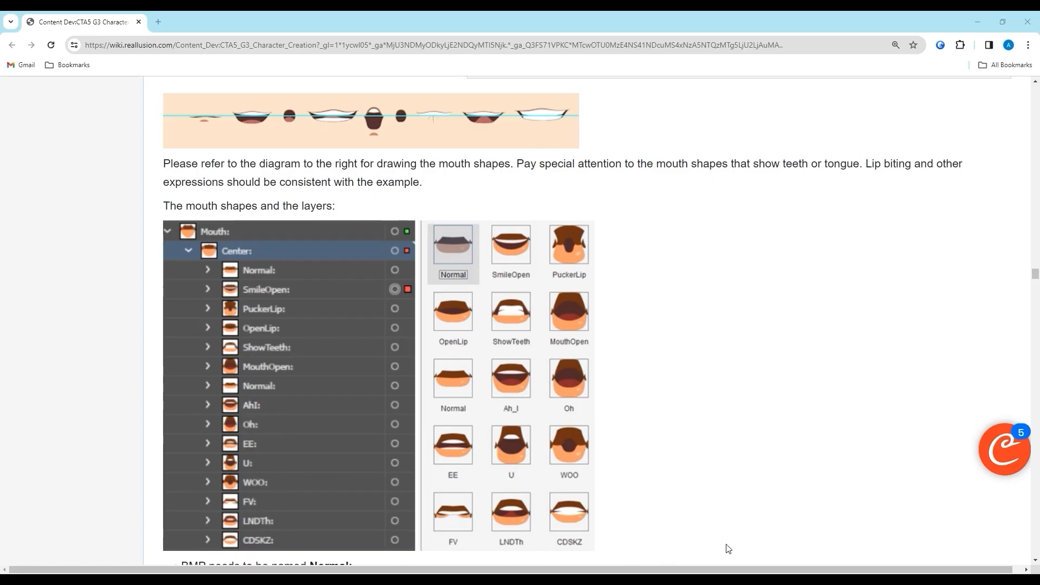
pyautogui.click(629, 134)
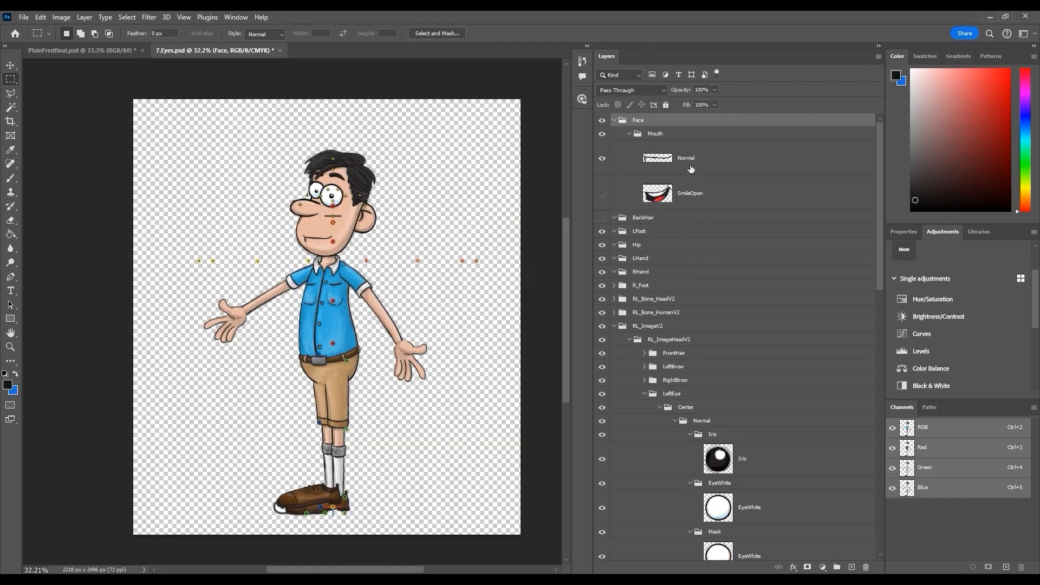
pyautogui.click(644, 394)
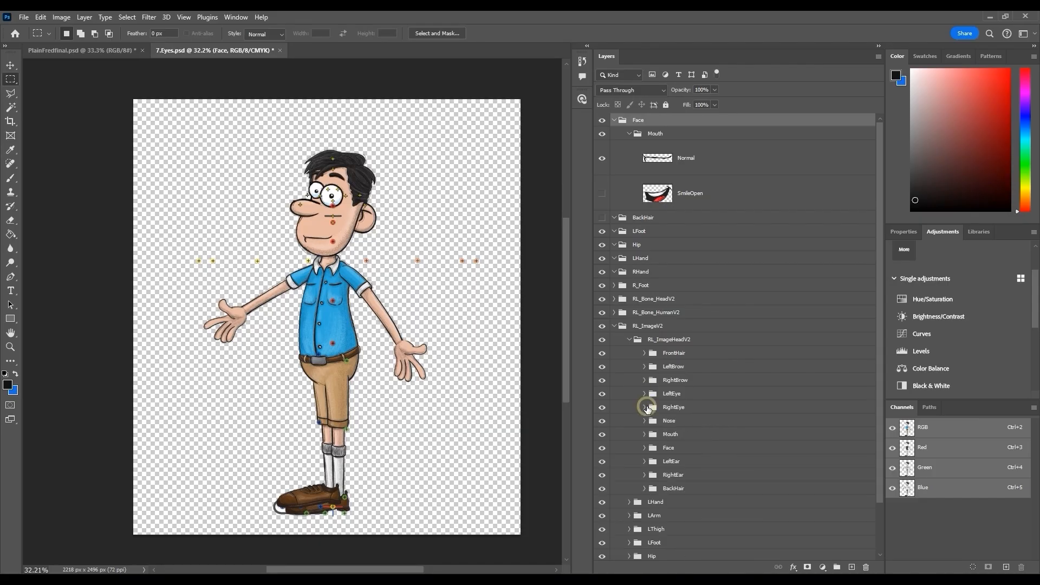
pyautogui.click(645, 434)
pyautogui.scroll(-1, 677, 244)
pyautogui.moveTo(691, 144); pyautogui.dragTo(752, 447)
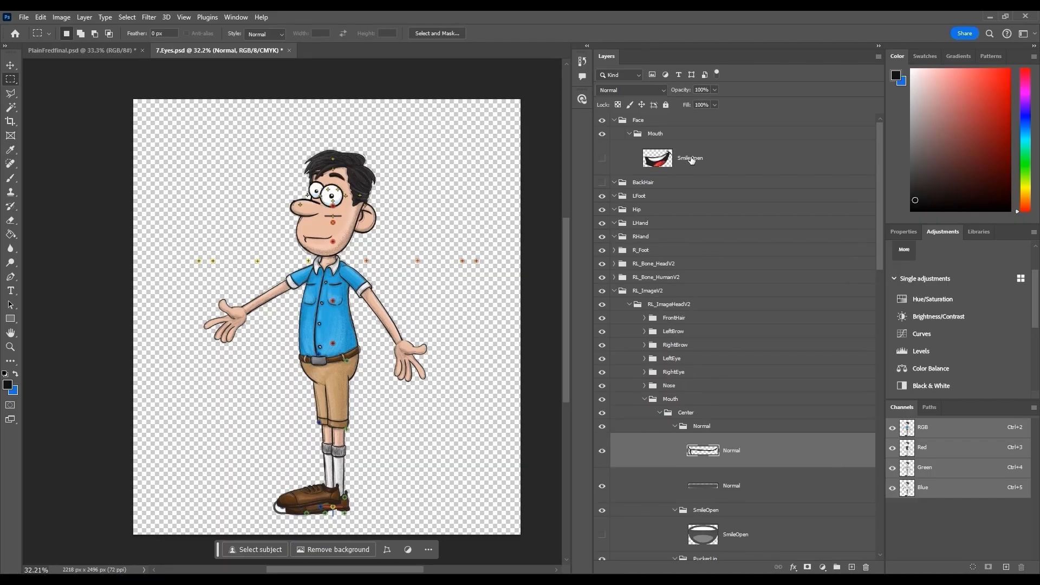
pyautogui.moveTo(691, 159); pyautogui.dragTo(720, 511)
pyautogui.scroll(-3, 721, 509)
pyautogui.click(727, 491)
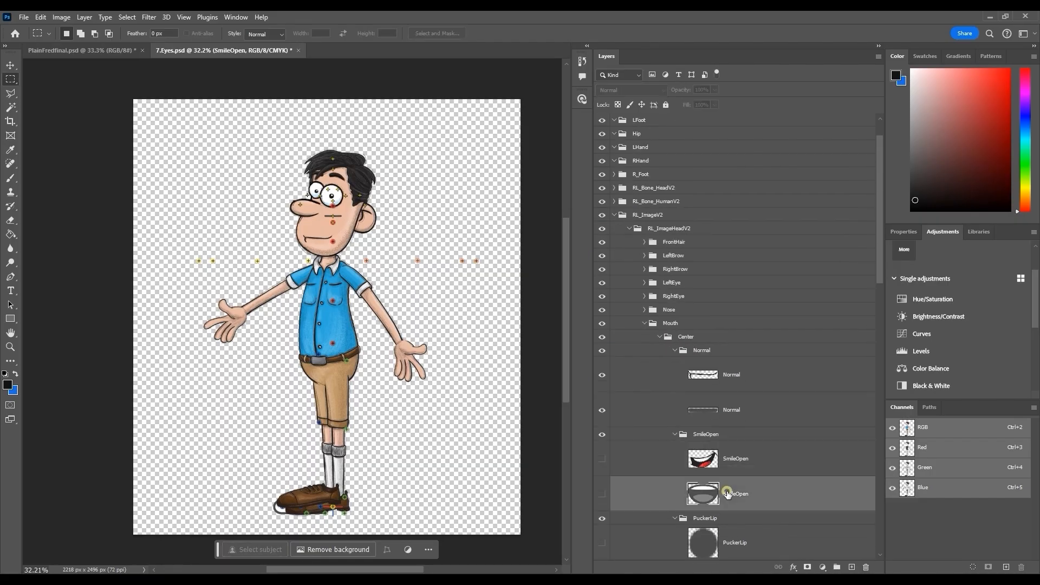
pyautogui.keyDown('ctrl'); pyautogui.click(745, 412); pyautogui.keyUp('ctrl')
pyautogui.click(866, 567)
# Delete the template's remaining mouth shape folders from PuckerLip through BMP
pyautogui.scroll(-10, 740, 427)
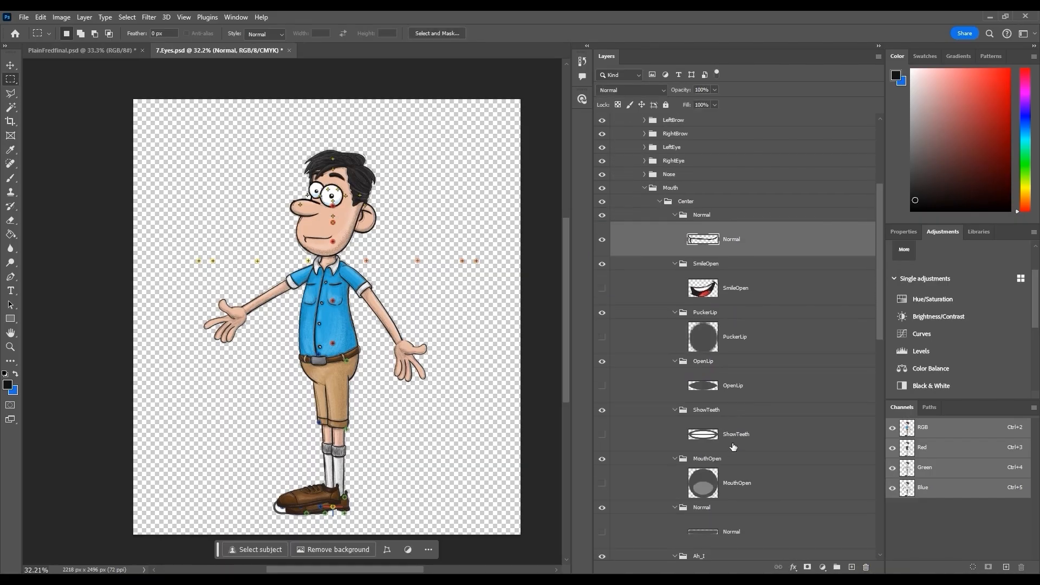
pyautogui.click(677, 174)
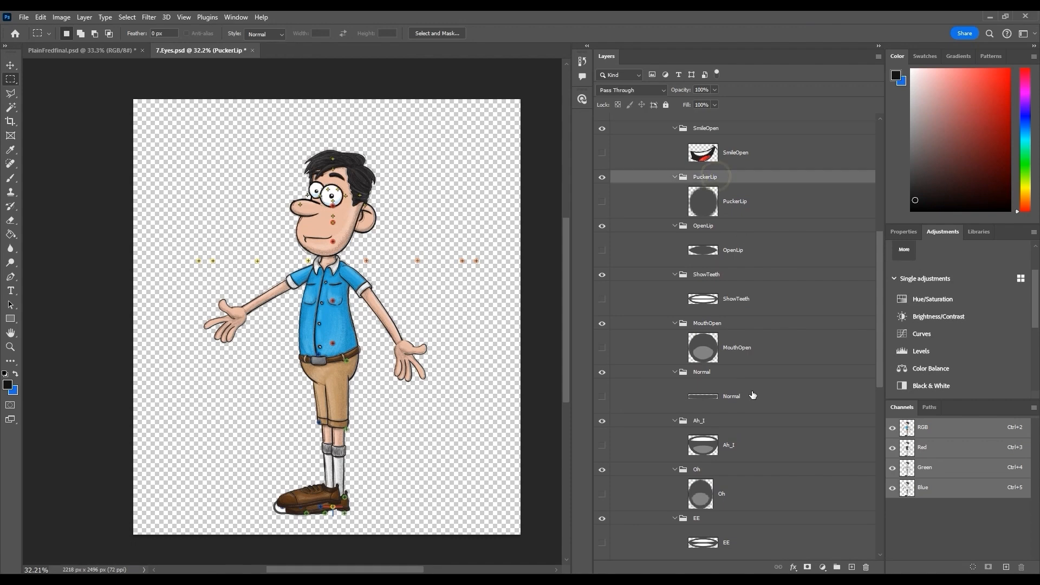
pyautogui.scroll(-12, 745, 494)
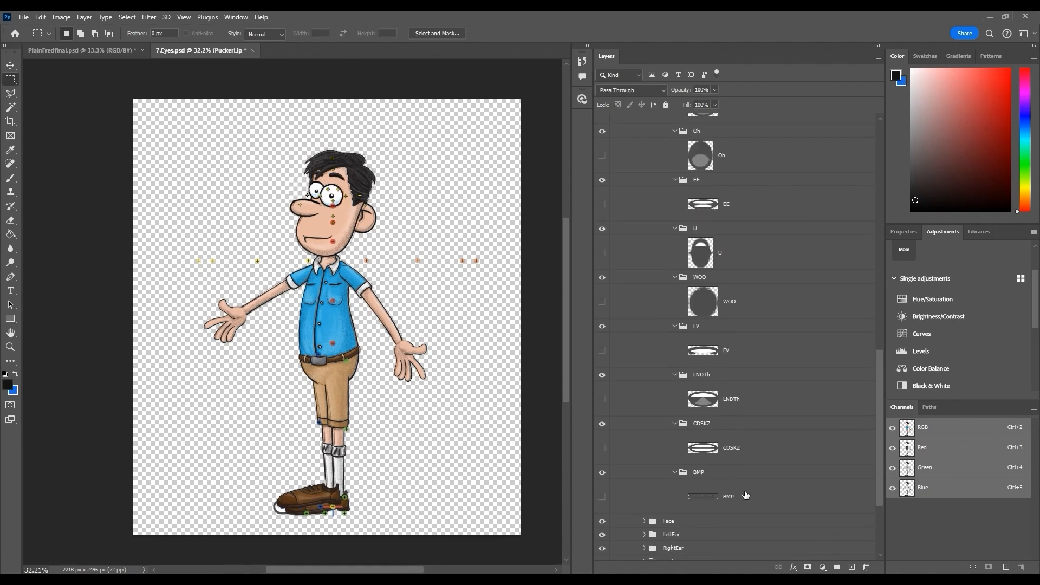
pyautogui.keyDown('shift'); pyautogui.click(779, 496); pyautogui.keyUp('shift')
pyautogui.click(865, 567)
# Delete the character's emptied Face group together with its contents
pyautogui.moveTo(883, 291); pyautogui.dragTo(883, 213)
pyautogui.click(668, 123)
pyautogui.click(866, 567)
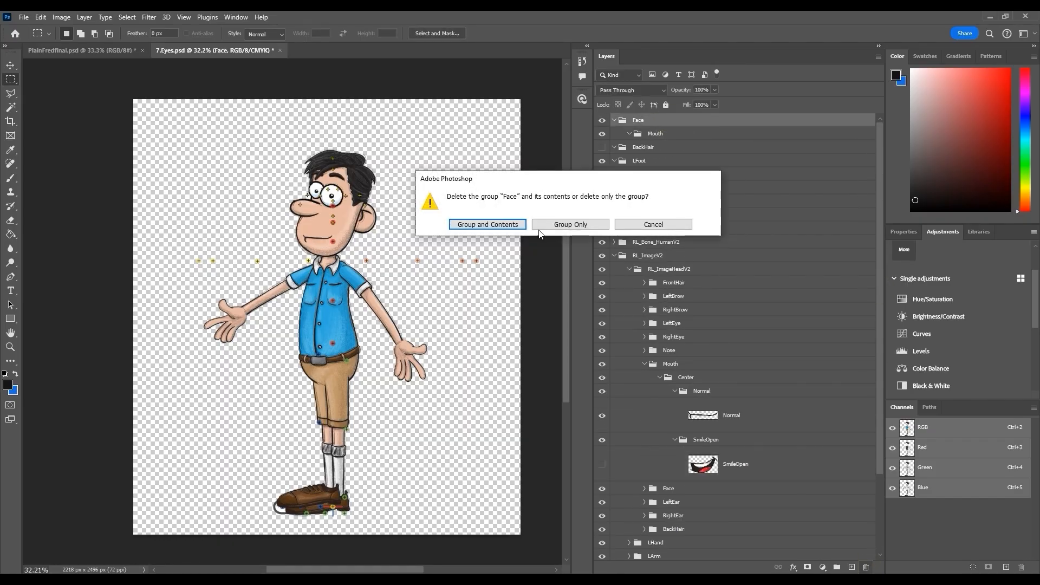
pyautogui.click(502, 223)
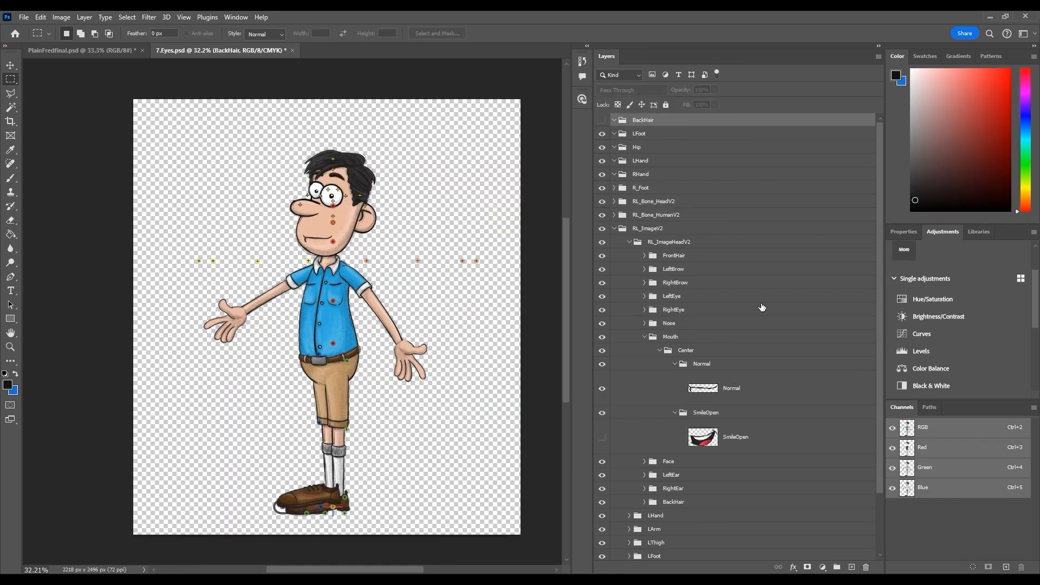
# Delete the character's leftover BackHair, LFoot, Hip, LHand, RHand and R_Foot groups
pyautogui.click(865, 567)
pyautogui.keyDown('shift'); pyautogui.click(628, 178); pyautogui.keyUp('shift')
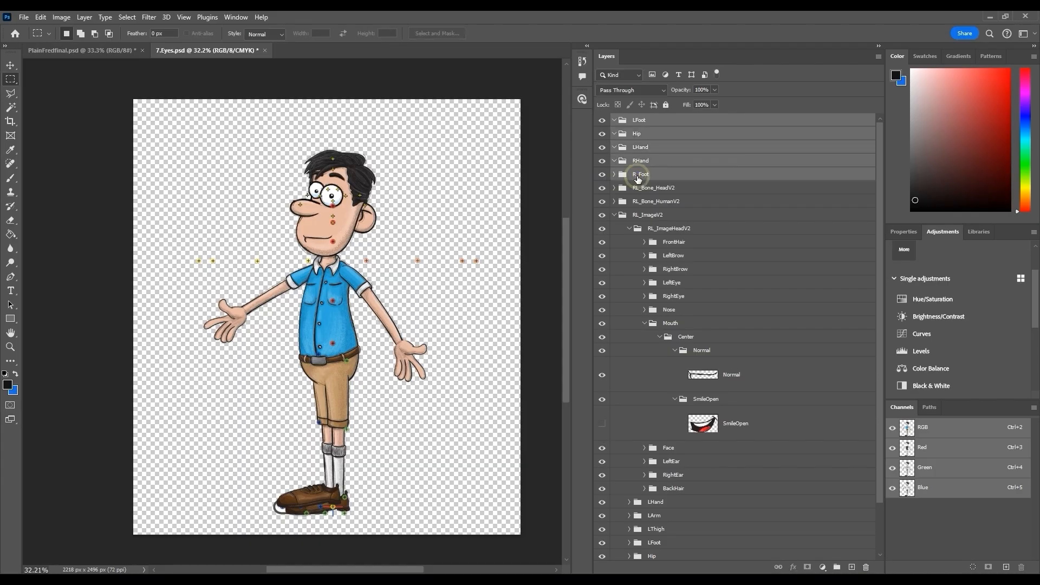
pyautogui.click(866, 566)
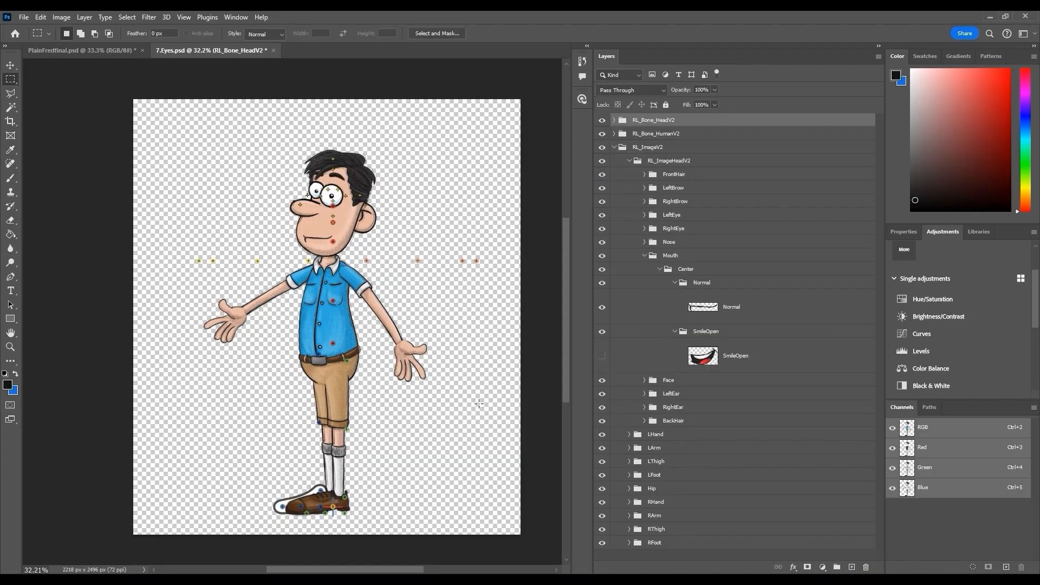
pyautogui.hotkey('ctrl', 'z')
pyautogui.click(866, 566)
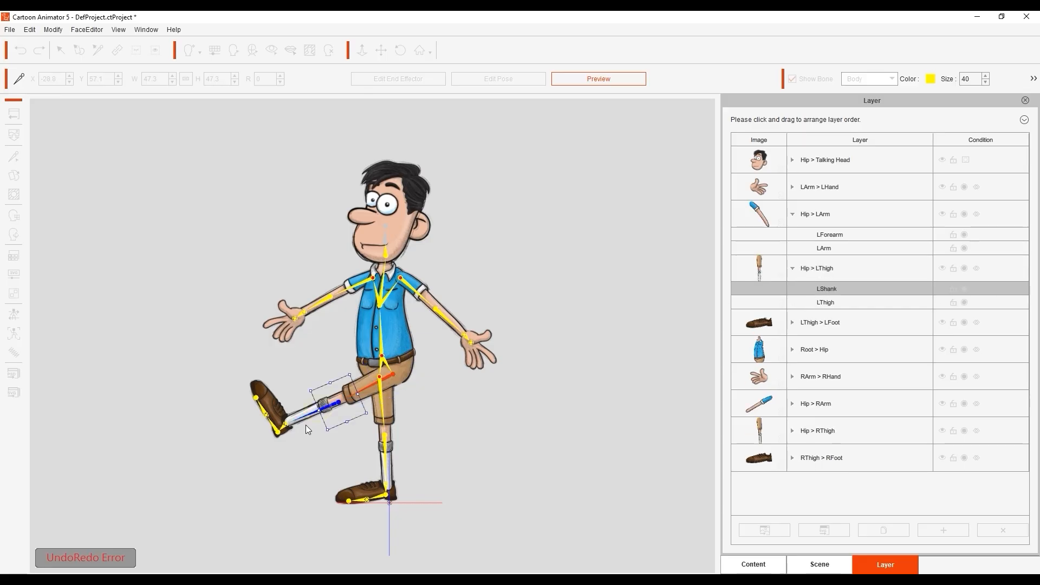
pyautogui.moveTo(388, 389); pyautogui.dragTo(314, 426)
pyautogui.click(384, 449)
pyautogui.moveTo(413, 465); pyautogui.dragTo(448, 411)
pyautogui.click(383, 405)
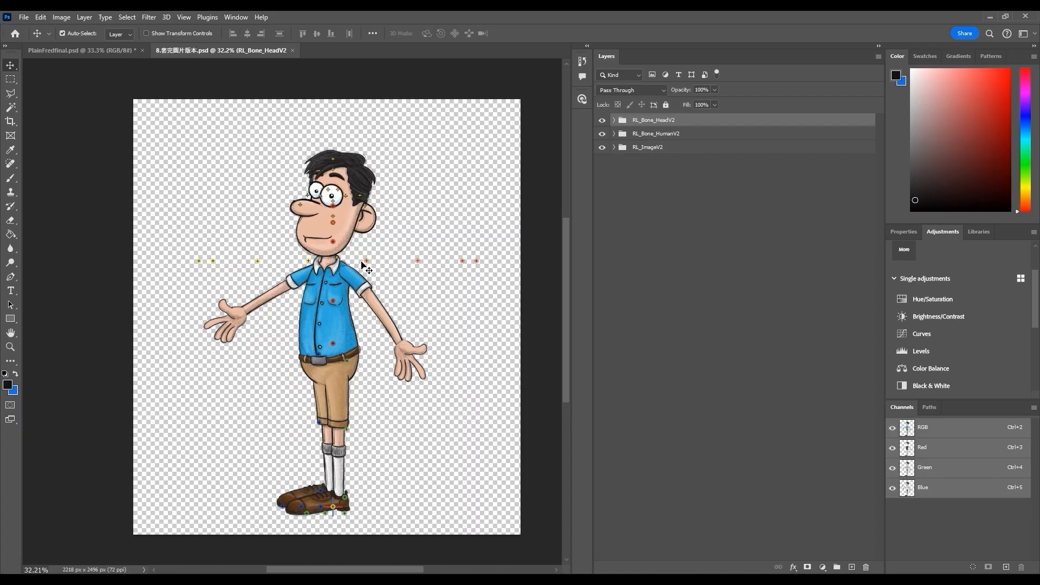
# Align the LArm bone marker with the character's left shoulder and move the LForearm marker onto the left elbow
pyautogui.click(364, 267)
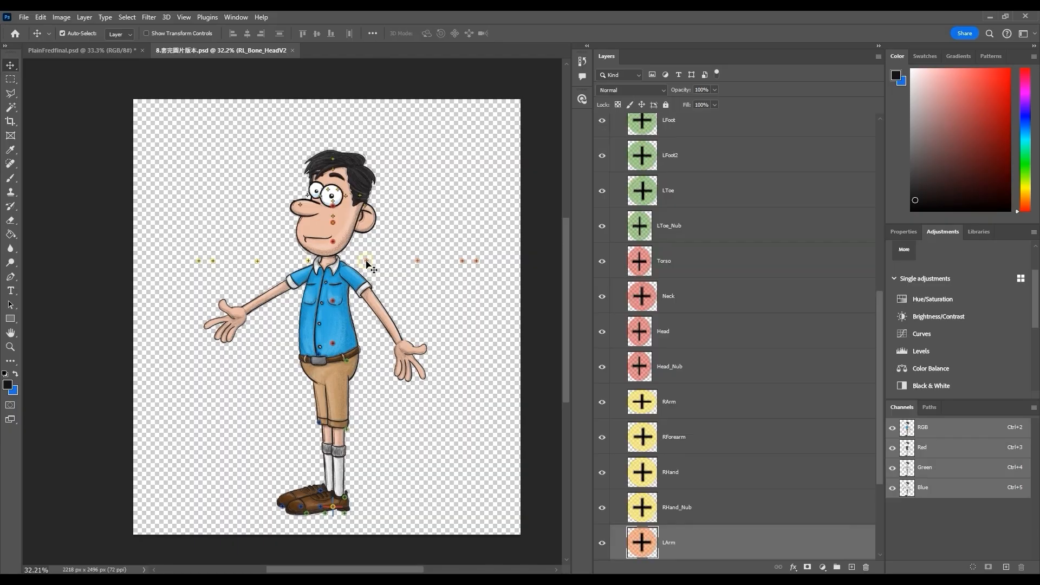
pyautogui.scroll(-2, 705, 444)
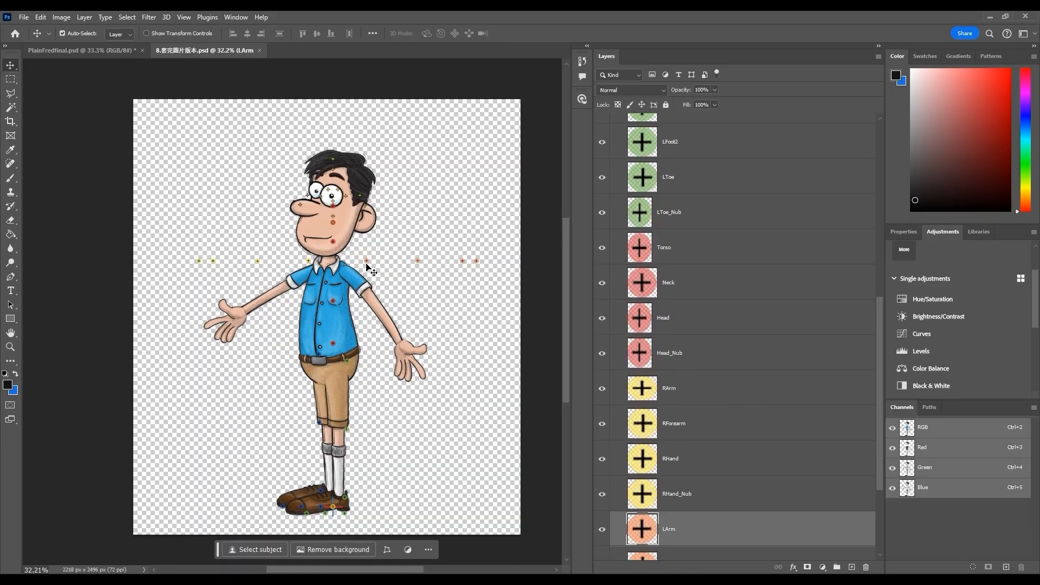
pyautogui.click(379, 276)
pyautogui.hotkey('ctrl', 't')
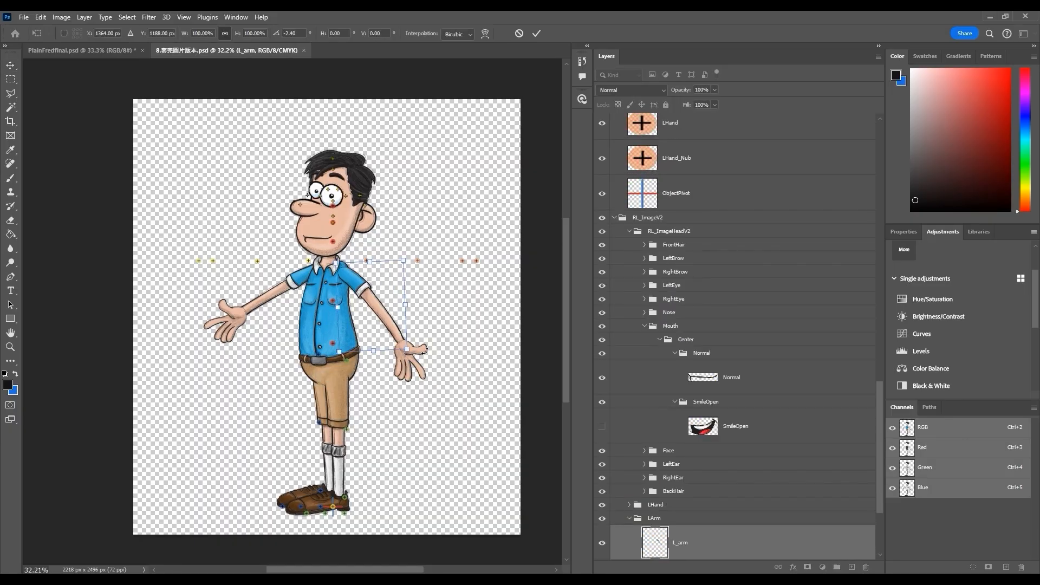
pyautogui.press('Return')
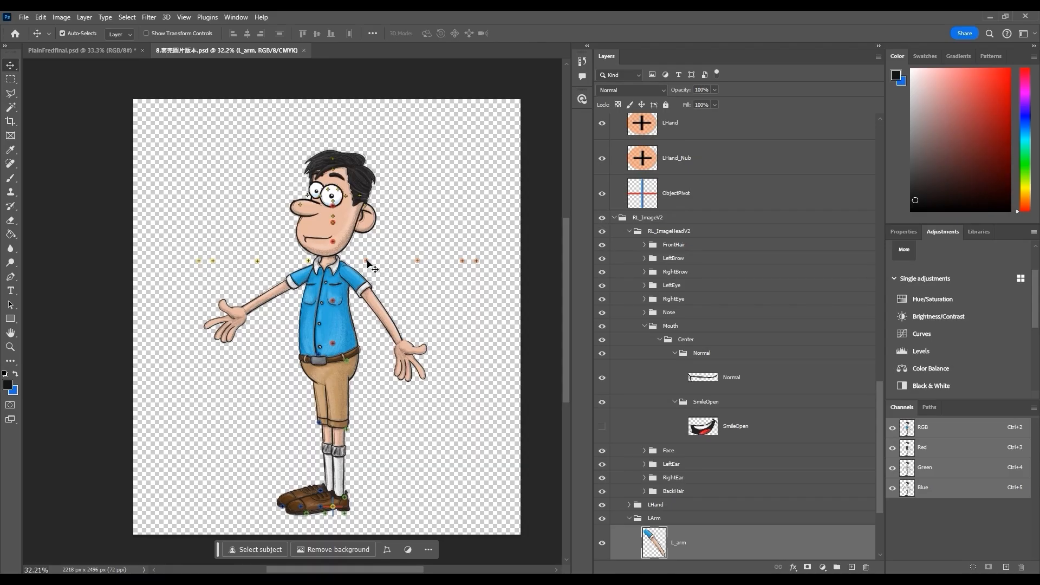
pyautogui.moveTo(369, 266); pyautogui.dragTo(358, 266)
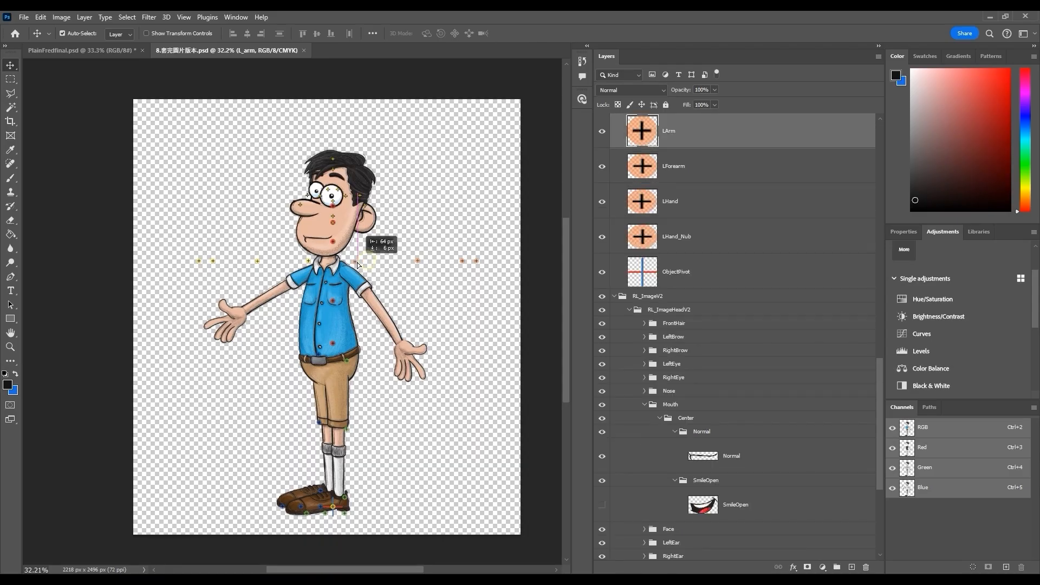
pyautogui.moveTo(358, 265); pyautogui.dragTo(357, 266)
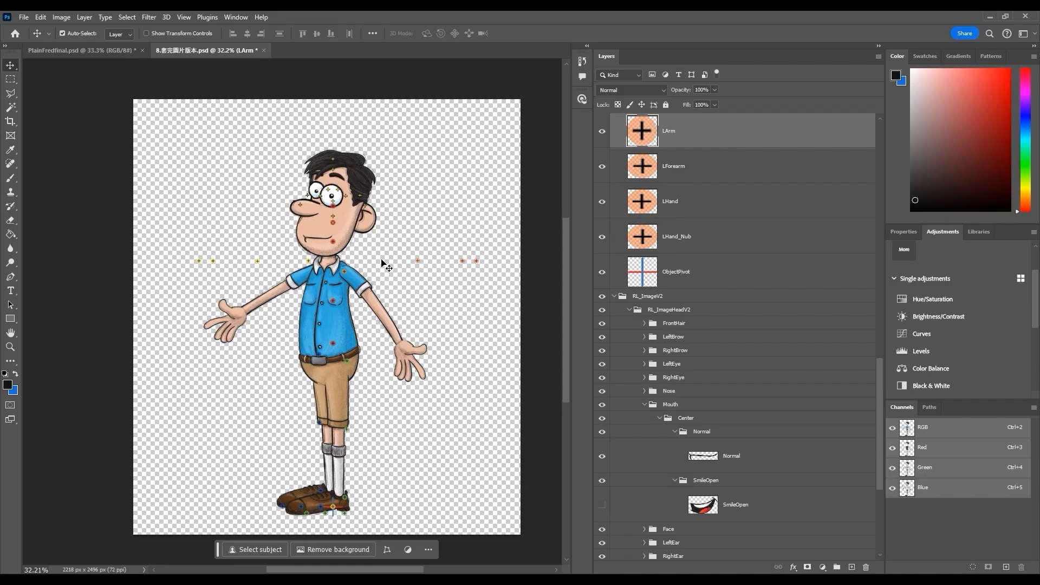
pyautogui.moveTo(418, 261); pyautogui.dragTo(391, 286)
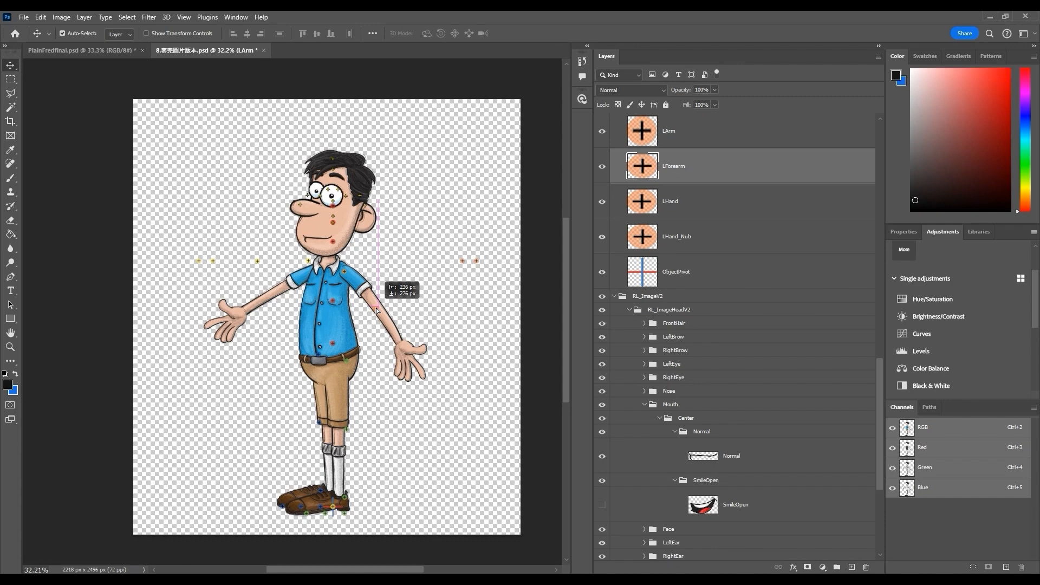
# Move the left hand and hand-nub markers onto the left hand, and the right hand-nub marker onto the right hand
pyautogui.click(463, 261)
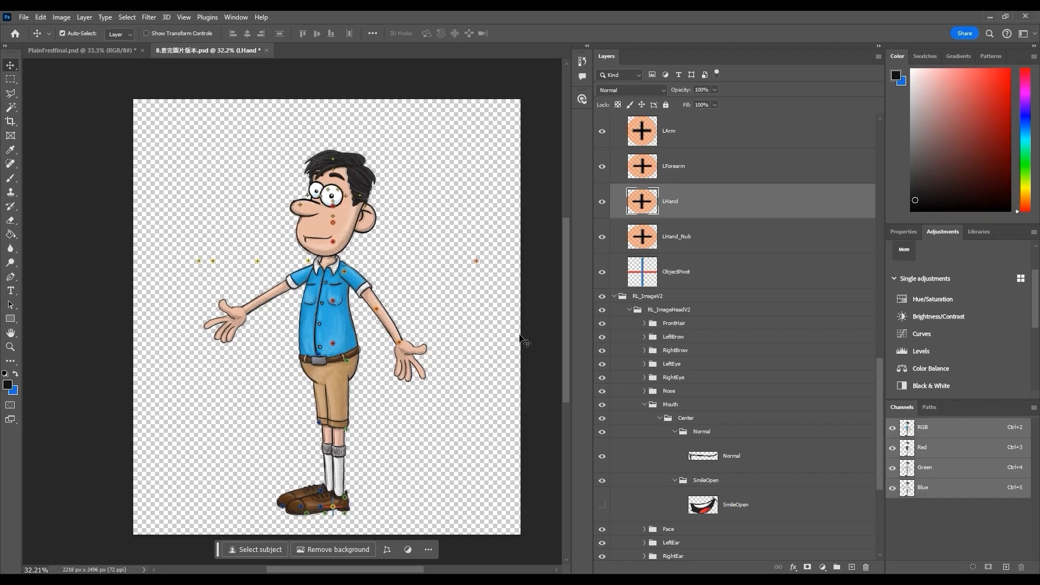
pyautogui.click(475, 262)
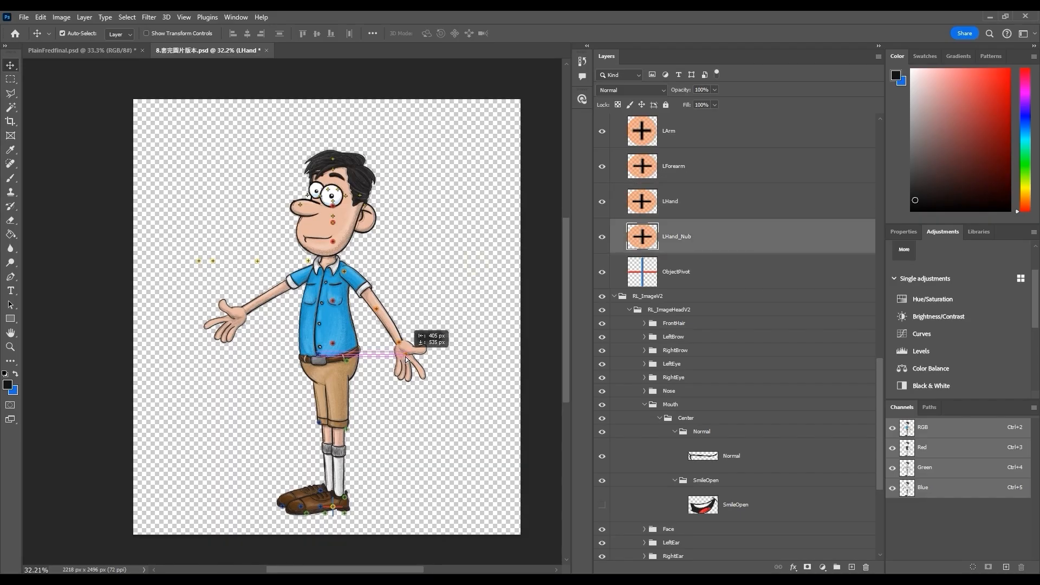
pyautogui.click(317, 264)
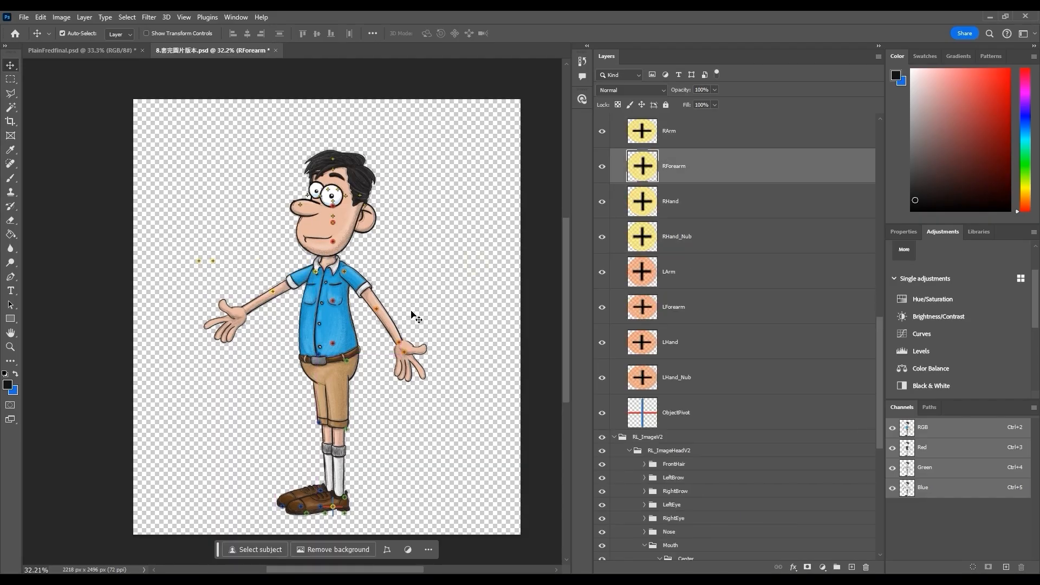
pyautogui.moveTo(212, 261); pyautogui.dragTo(236, 317)
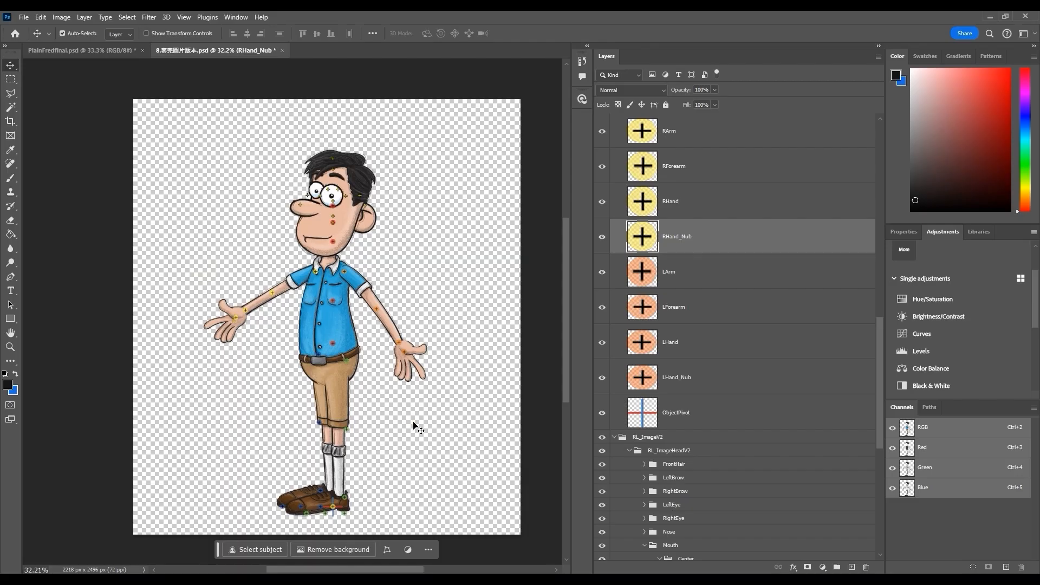
pyautogui.click(412, 422)
# Reposition the torso and hip bone markers to fit the character's body
pyautogui.click(334, 302)
pyautogui.moveTo(333, 304); pyautogui.dragTo(324, 304)
pyautogui.moveTo(334, 345); pyautogui.dragTo(326, 356)
pyautogui.click(348, 362)
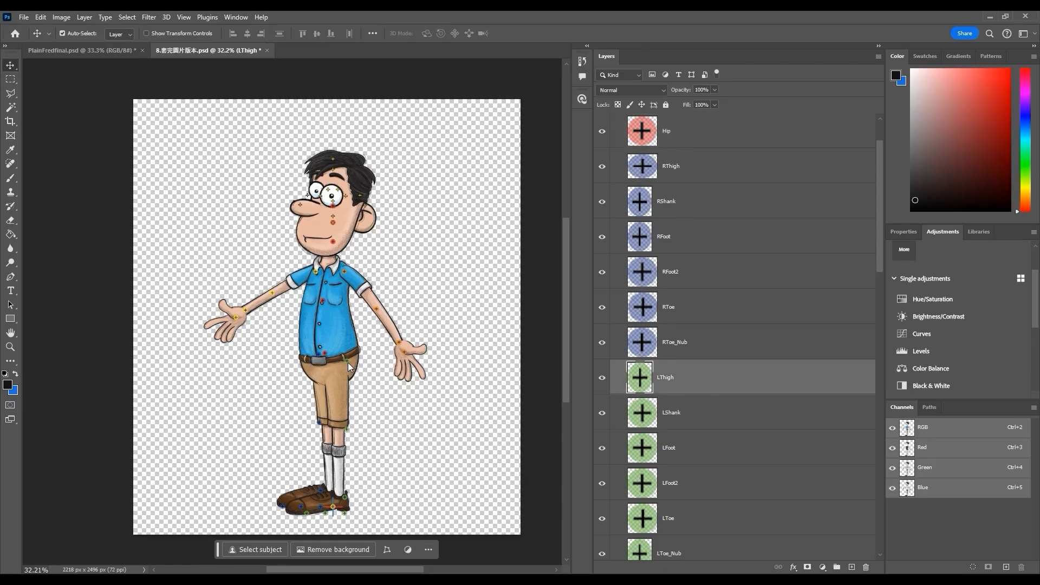
# Move the left and right thigh and shank markers onto the character's hips and knees
pyautogui.click(336, 372)
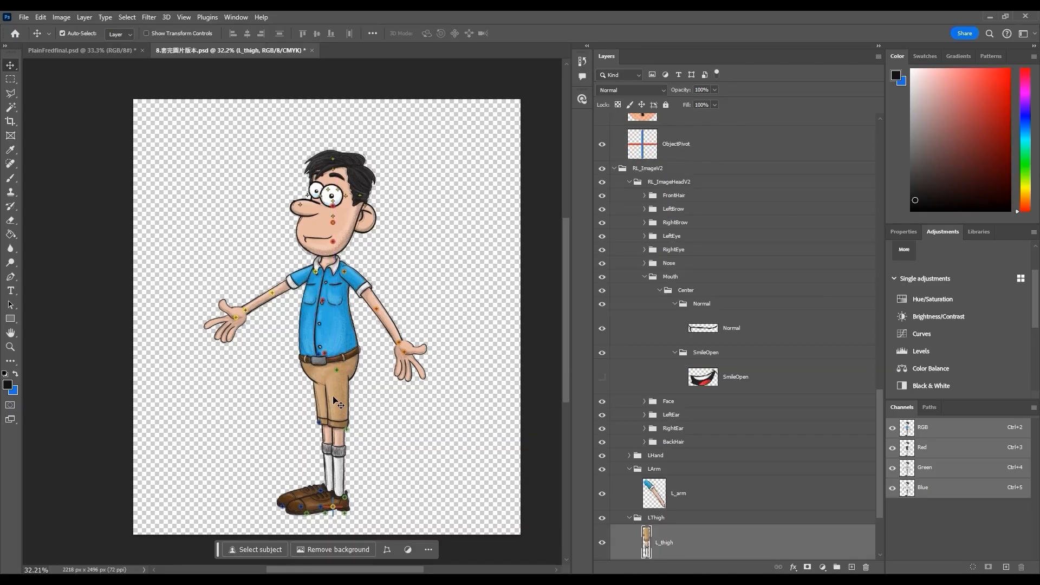
pyautogui.hotkey('ctrl', 't')
pyautogui.press('Escape')
pyautogui.moveTo(336, 372); pyautogui.dragTo(337, 375)
pyautogui.moveTo(348, 429); pyautogui.dragTo(341, 435)
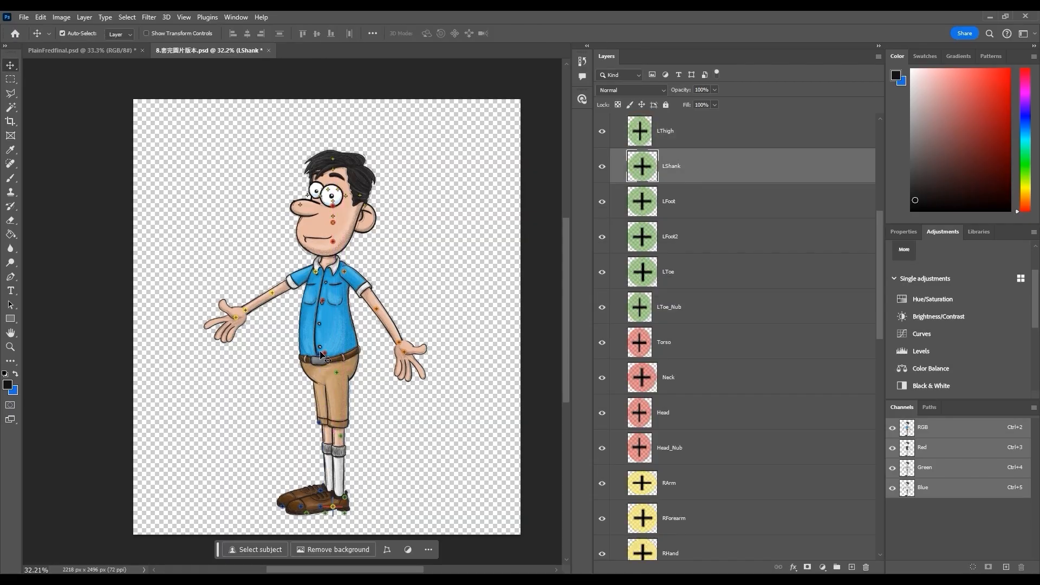
pyautogui.moveTo(320, 353); pyautogui.dragTo(323, 374)
pyautogui.moveTo(320, 424); pyautogui.dragTo(327, 436)
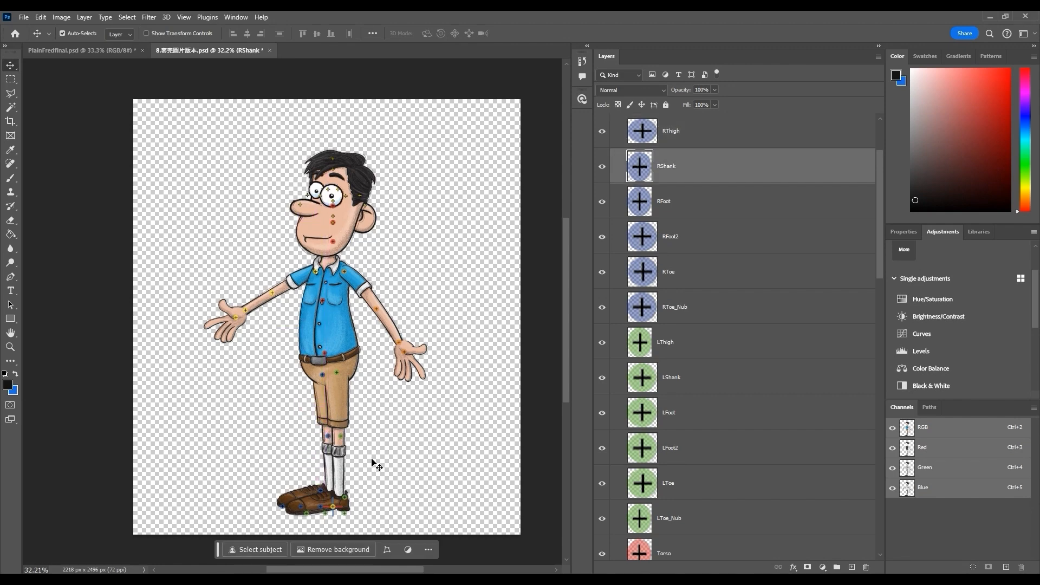
# Place the foot and toe bone markers onto the character's shoes
pyautogui.click(323, 491)
pyautogui.click(345, 501)
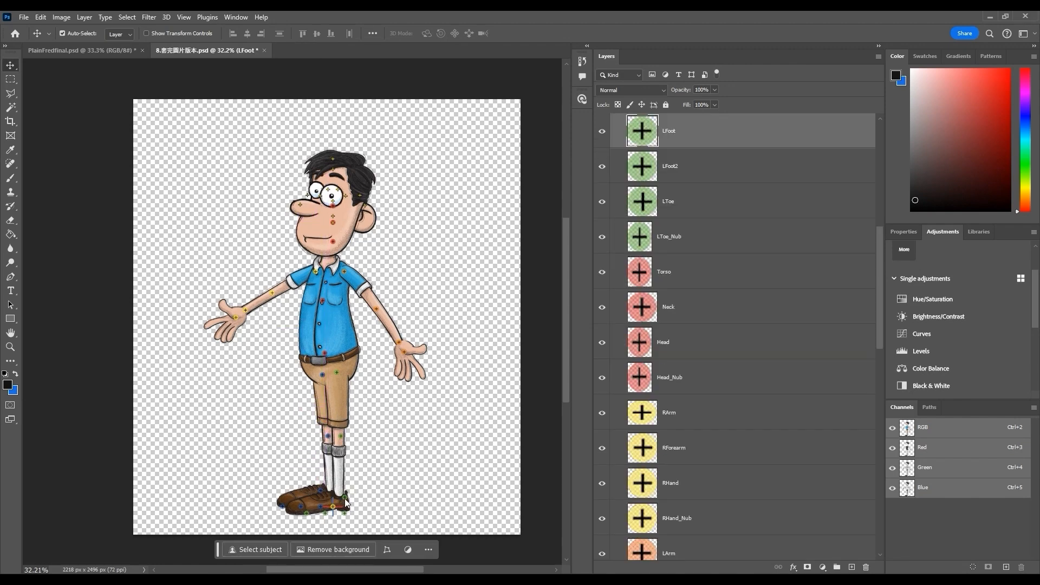
pyautogui.moveTo(347, 499); pyautogui.dragTo(340, 495)
pyautogui.moveTo(345, 514); pyautogui.dragTo(322, 513)
pyautogui.moveTo(308, 514); pyautogui.dragTo(330, 499)
pyautogui.click(313, 495)
pyautogui.moveTo(321, 490)
pyautogui.mouseDown()
pyautogui.moveTo(328, 487)
pyautogui.moveTo(308, 505)
pyautogui.mouseUp()
pyautogui.moveTo(283, 507); pyautogui.dragTo(290, 506)
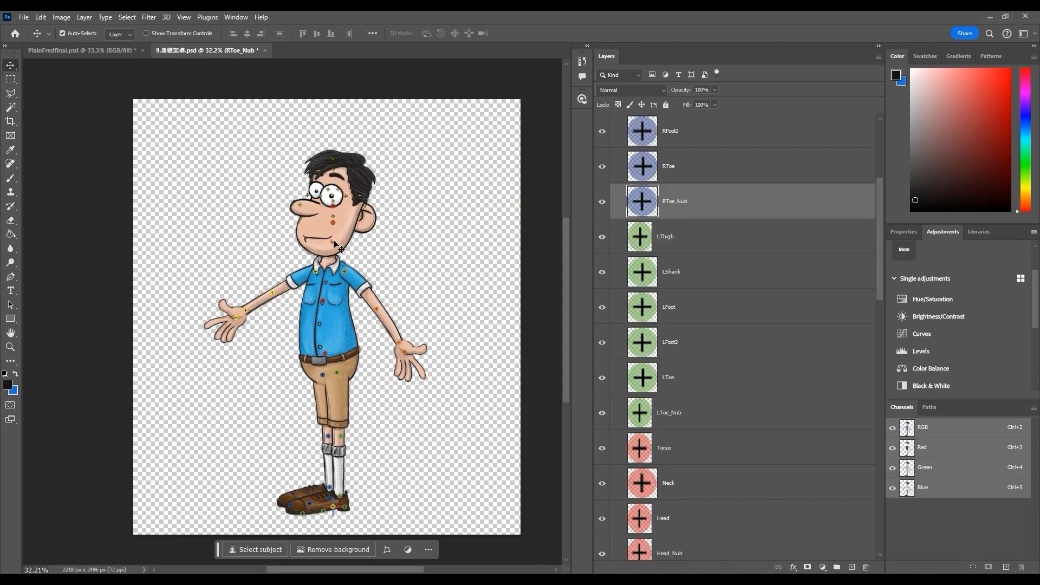
# Position the neck, head, head-nub and face markers on the character's neck and head
pyautogui.click(331, 250)
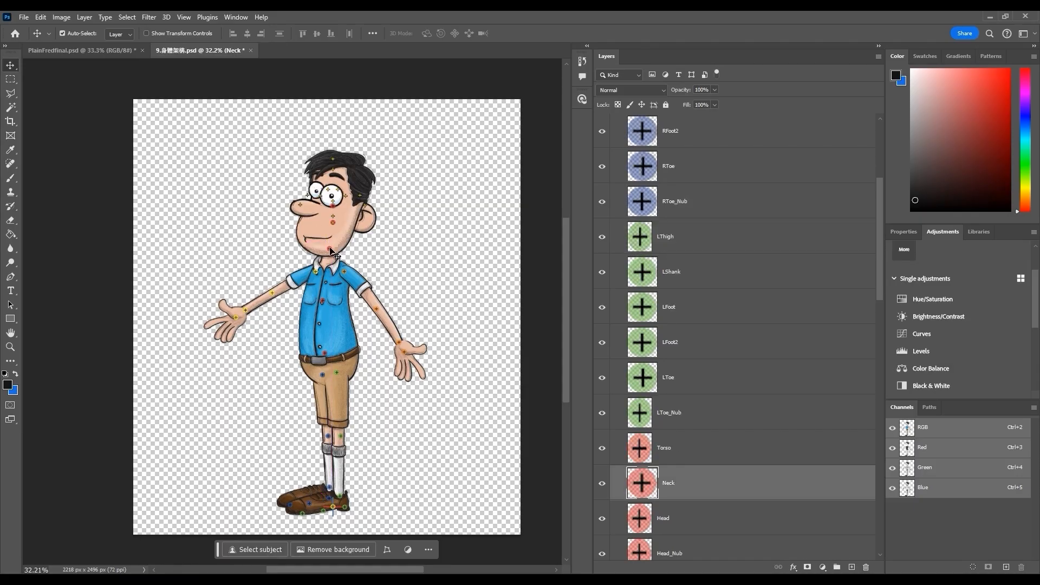
pyautogui.click(334, 223)
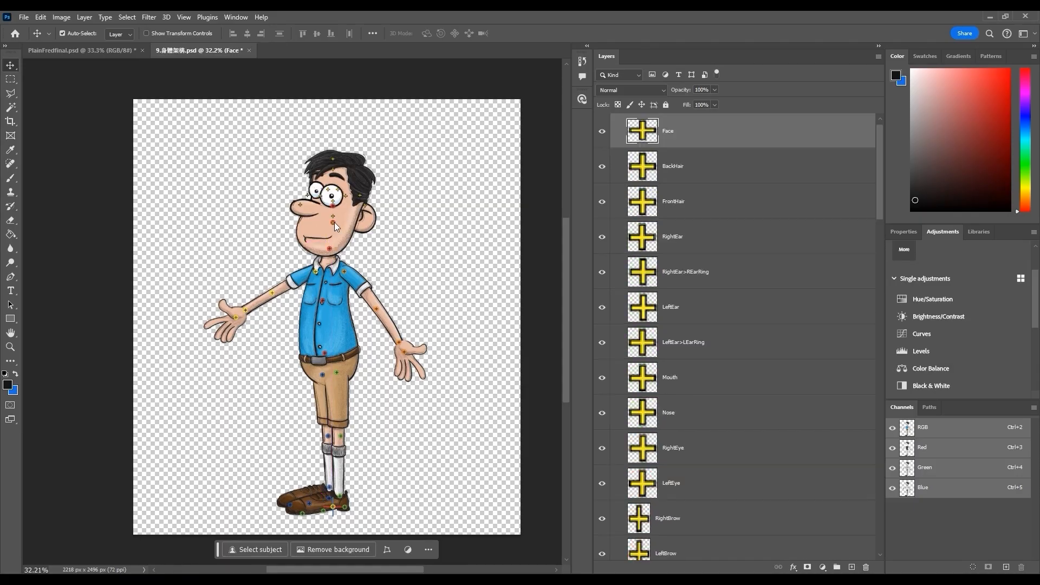
pyautogui.click(336, 223)
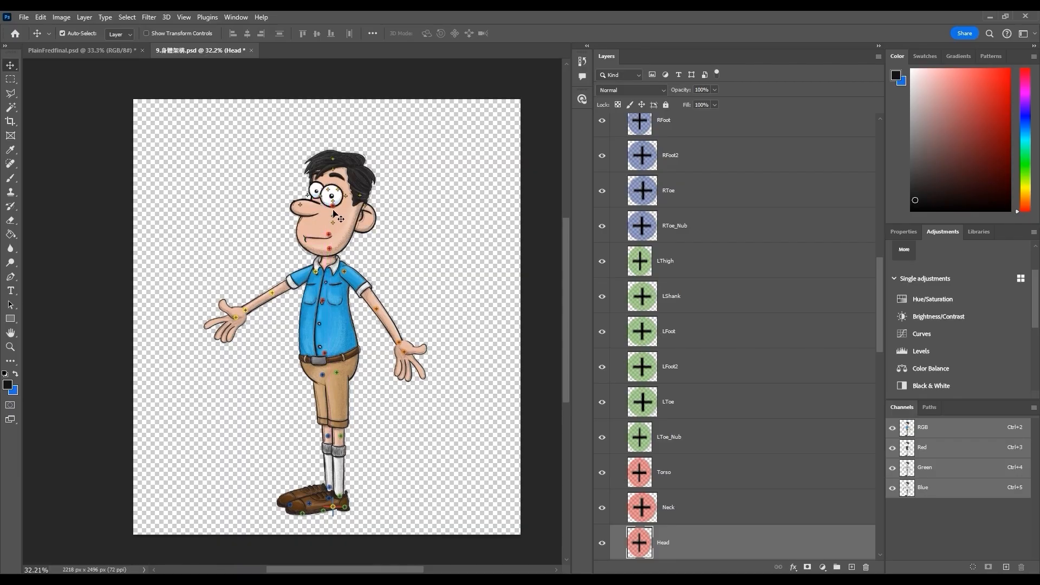
pyautogui.moveTo(334, 211); pyautogui.dragTo(332, 253)
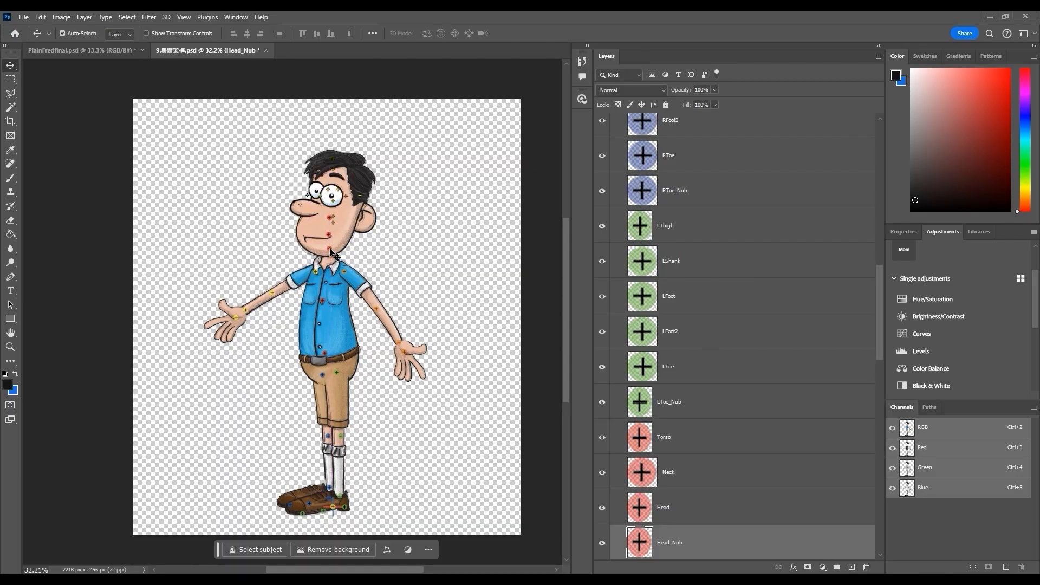
pyautogui.scroll(15, 692, 249)
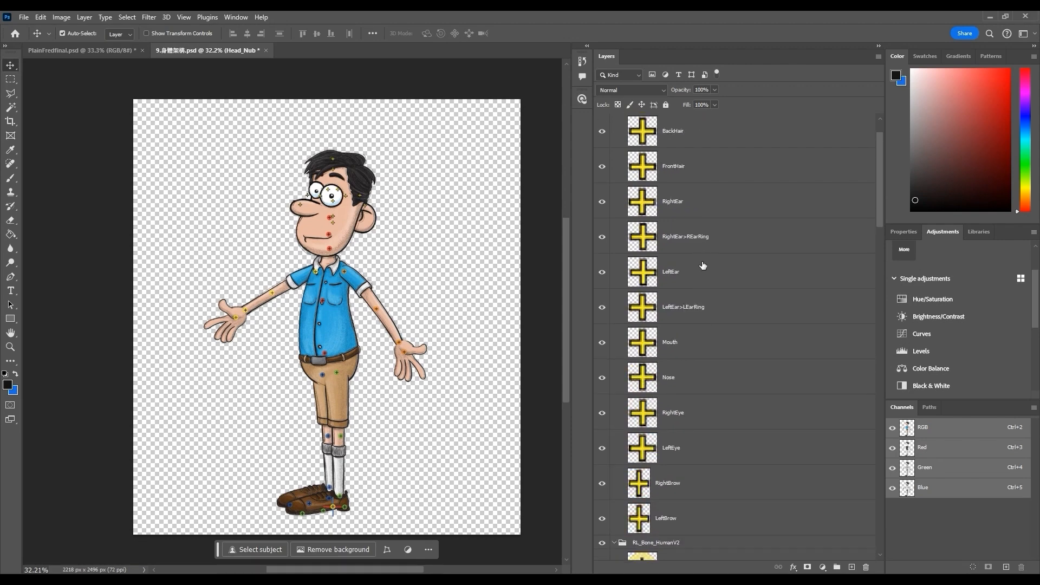
pyautogui.click(635, 137)
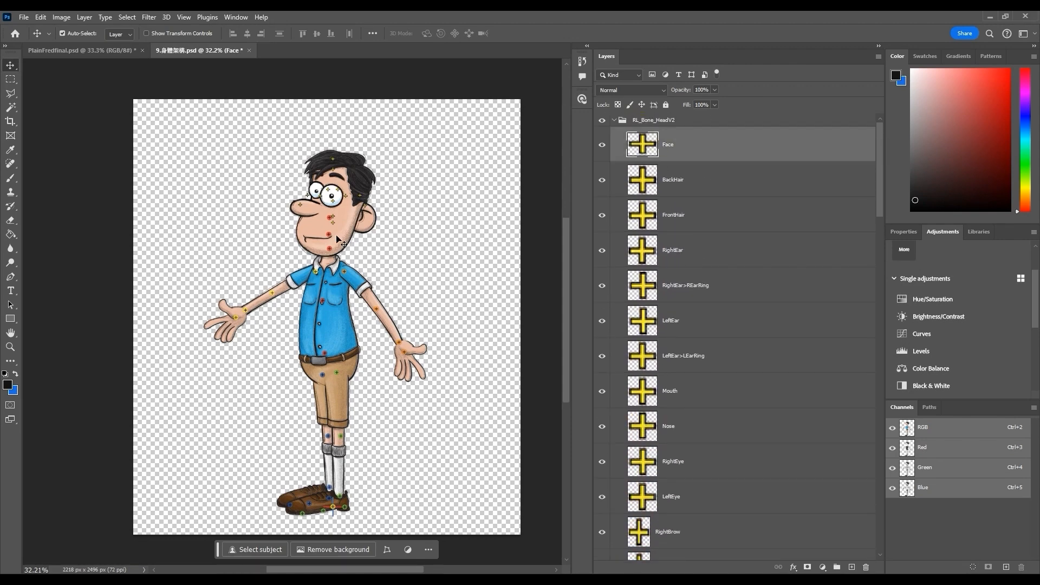
pyautogui.moveTo(333, 222); pyautogui.dragTo(328, 231)
pyautogui.click(300, 210)
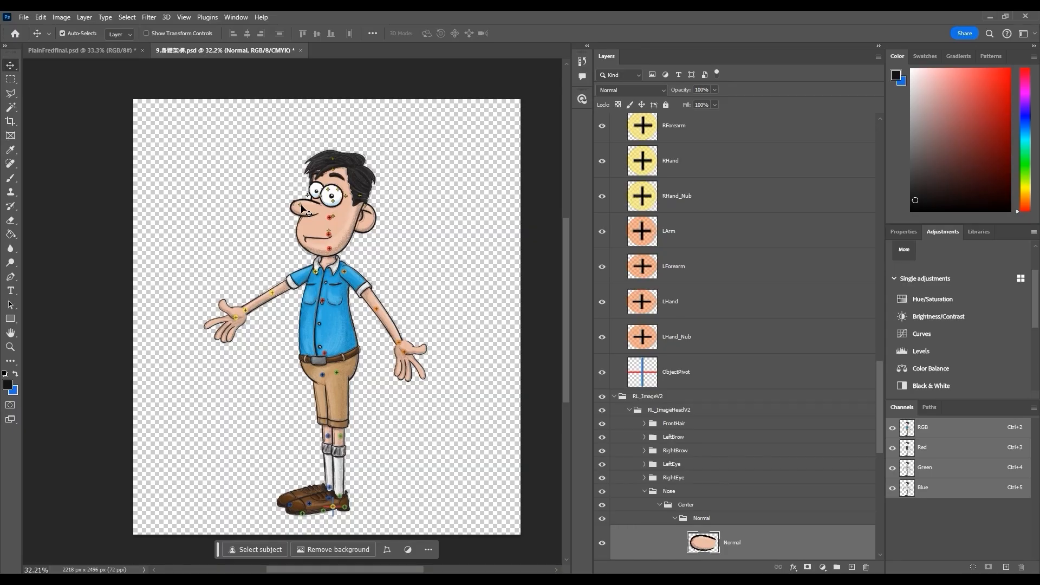
pyautogui.moveTo(369, 282); pyautogui.dragTo(370, 286)
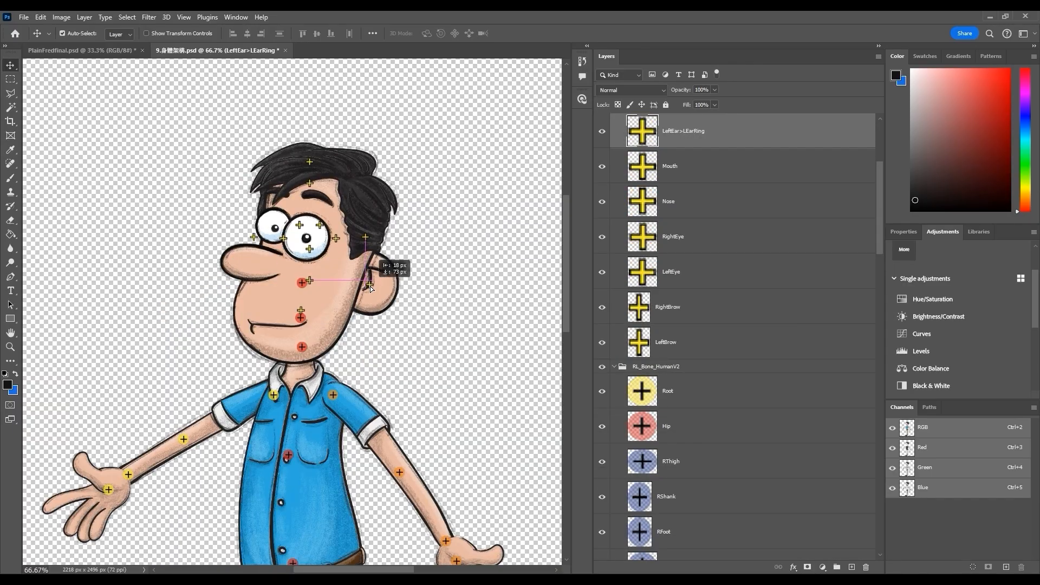
# Move the mouth and nose markers onto the character's mouth and nose
pyautogui.click(640, 167)
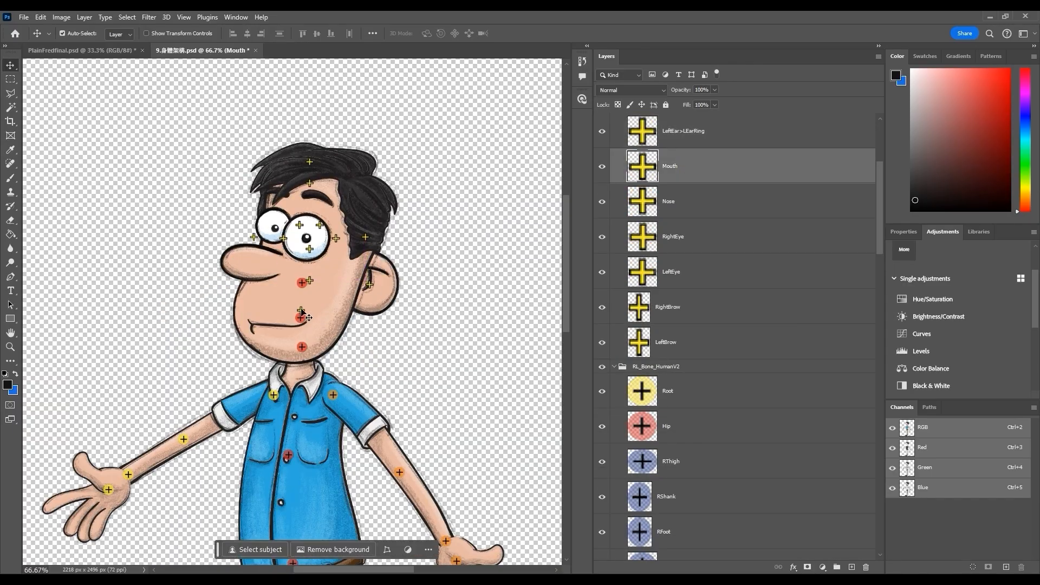
pyautogui.moveTo(307, 318); pyautogui.dragTo(289, 333)
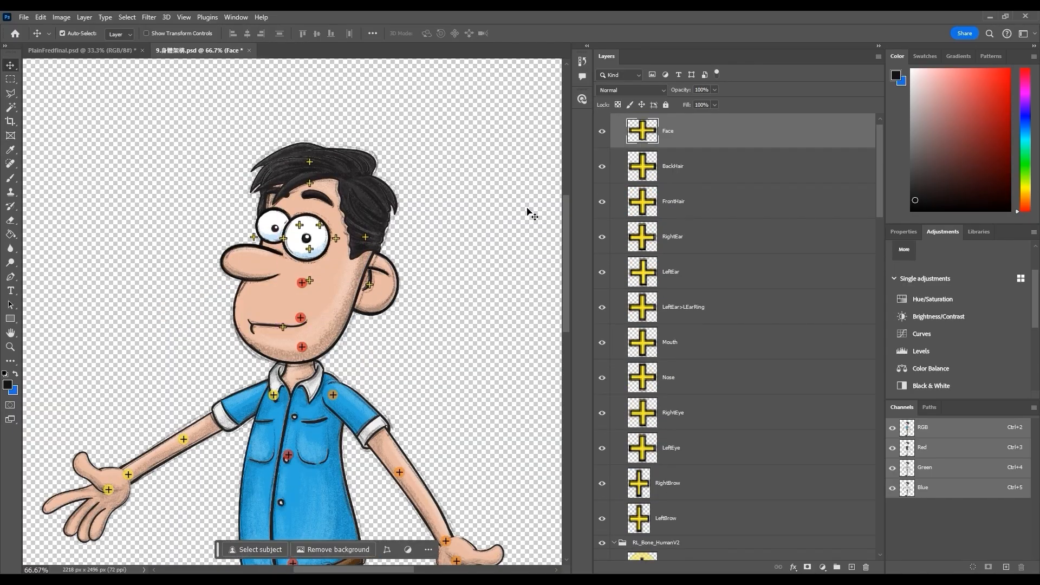
pyautogui.moveTo(310, 281)
pyautogui.mouseDown()
pyautogui.moveTo(288, 307)
pyautogui.moveTo(287, 335)
pyautogui.moveTo(287, 323)
pyautogui.mouseUp()
pyautogui.click(283, 328)
pyautogui.moveTo(312, 251); pyautogui.dragTo(274, 269)
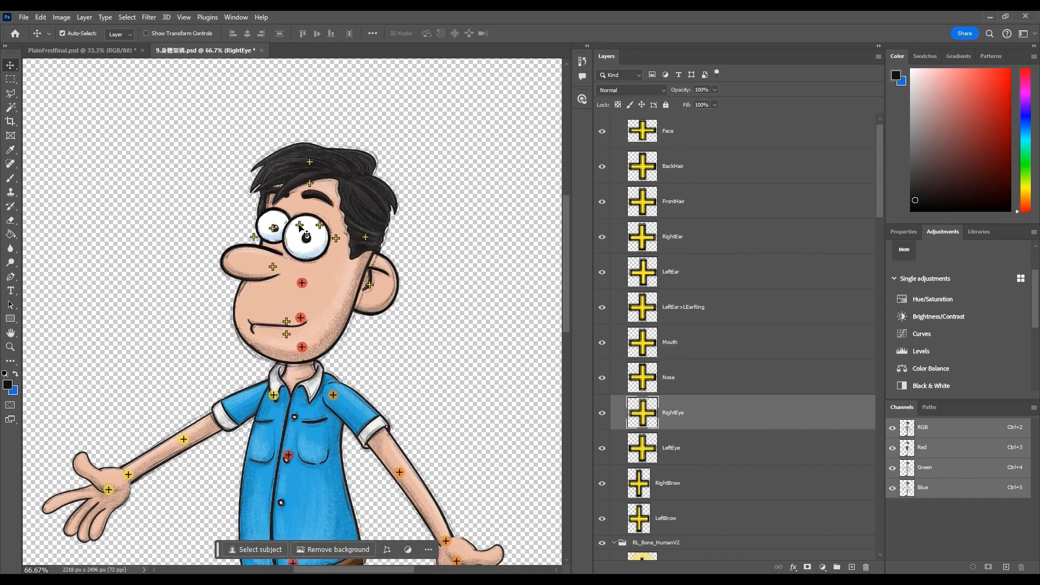
# Place the eye, ear and hair markers on the character's eyes, ear and hair
pyautogui.click(302, 228)
pyautogui.moveTo(300, 225); pyautogui.dragTo(282, 194)
pyautogui.moveTo(321, 227); pyautogui.dragTo(314, 196)
pyautogui.moveTo(337, 240); pyautogui.dragTo(308, 240)
pyautogui.click(255, 238)
pyautogui.moveTo(310, 184); pyautogui.dragTo(323, 188)
pyautogui.moveTo(311, 164); pyautogui.dragTo(320, 176)
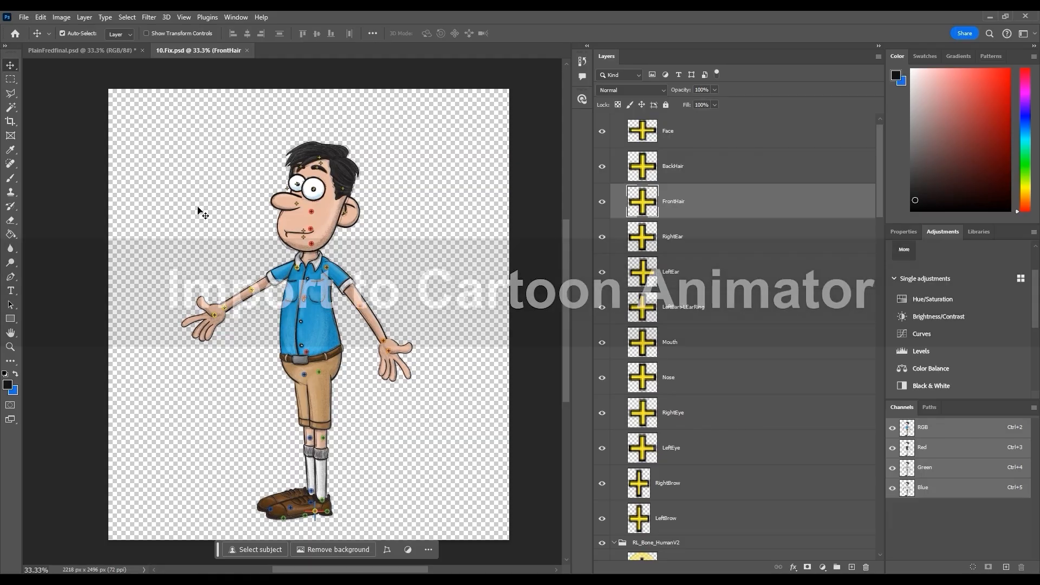
# Save a copy of the document as Final.psd
pyautogui.click(28, 16)
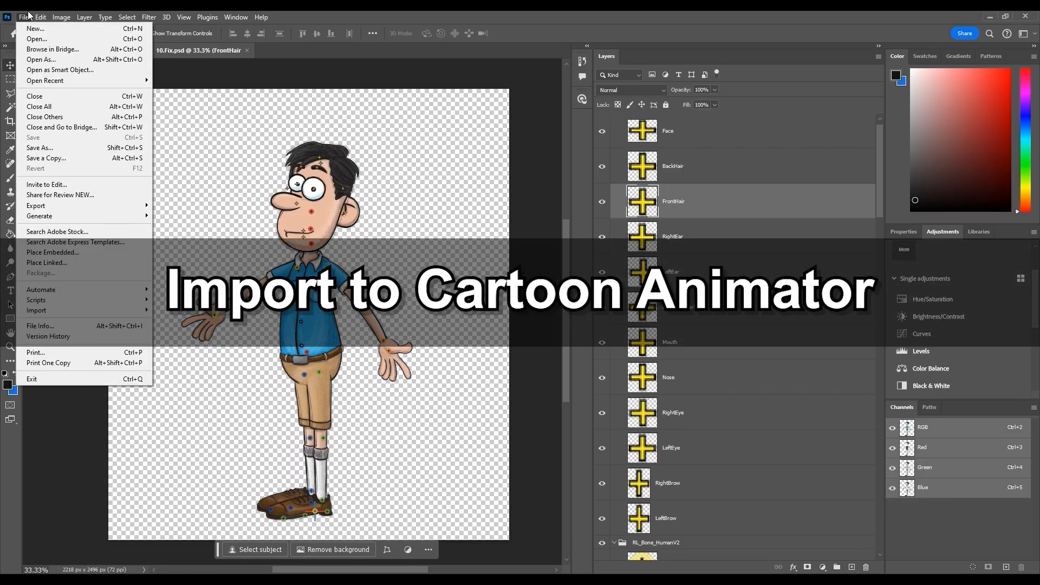
pyautogui.click(63, 157)
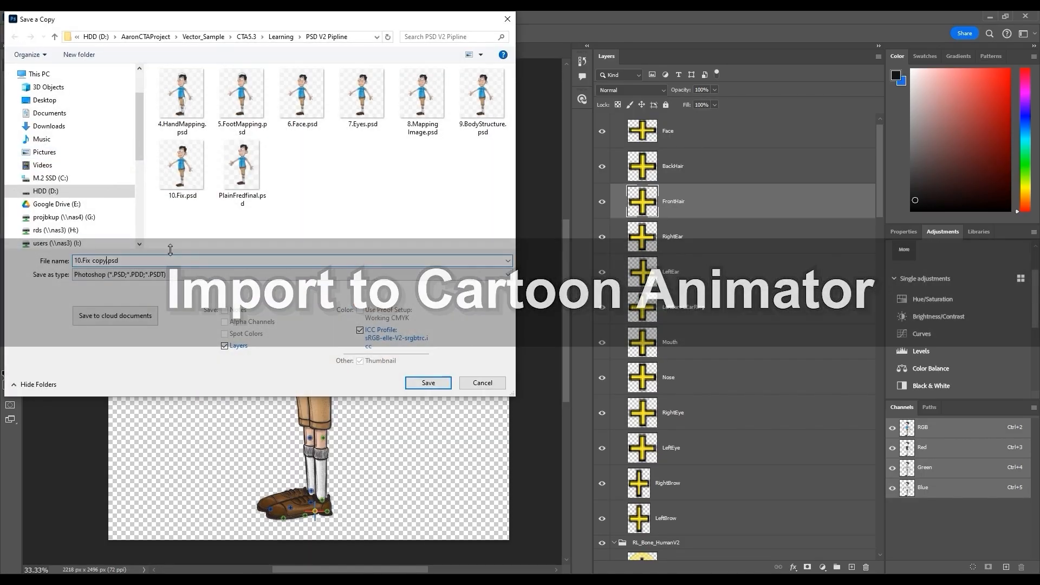
pyautogui.write('Final')
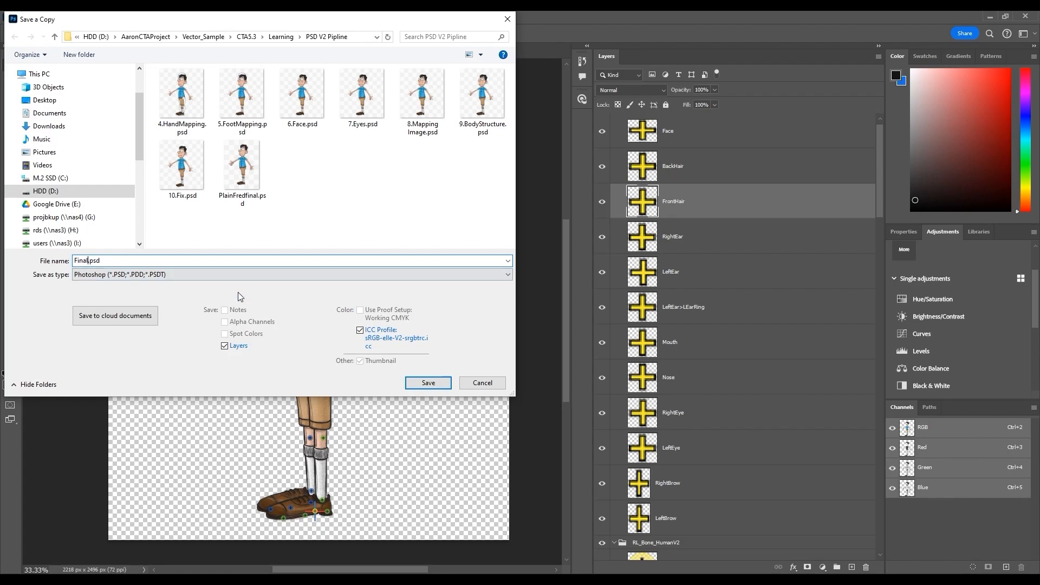
pyautogui.click(440, 384)
# Switch to Cartoon Animator and import Final.psd by dropping the file onto the stage
pyautogui.click(640, 173)
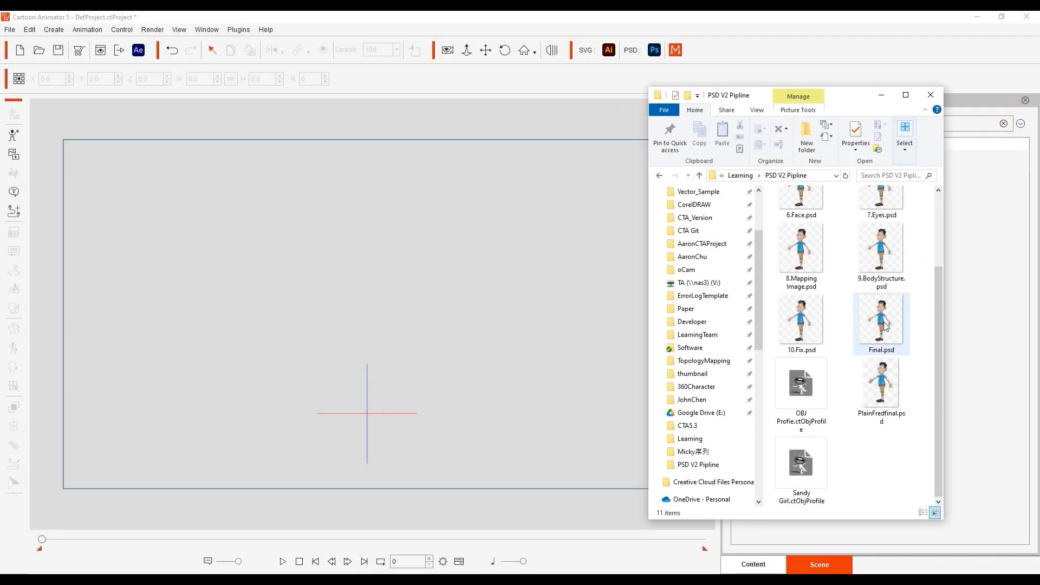
pyautogui.moveTo(883, 322); pyautogui.dragTo(364, 296)
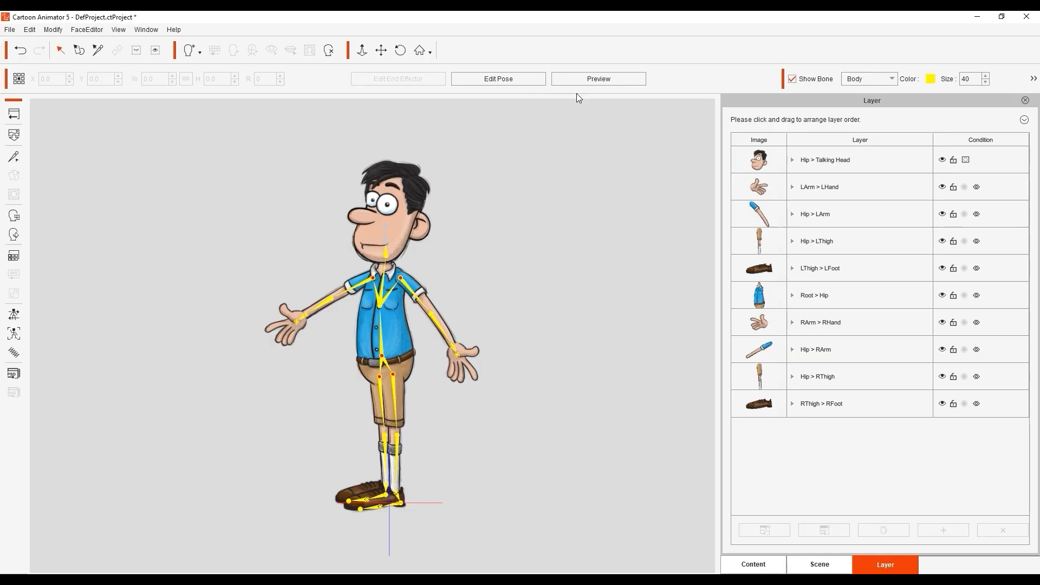
# Turn on Preview and pose the left arm to test the rig
pyautogui.click(596, 80)
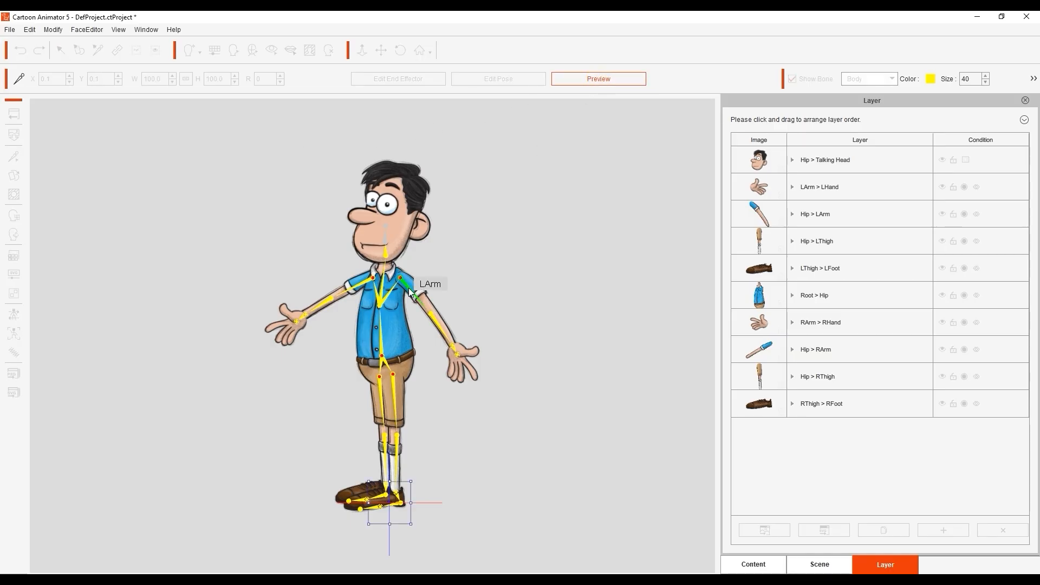
pyautogui.moveTo(409, 288); pyautogui.dragTo(443, 349)
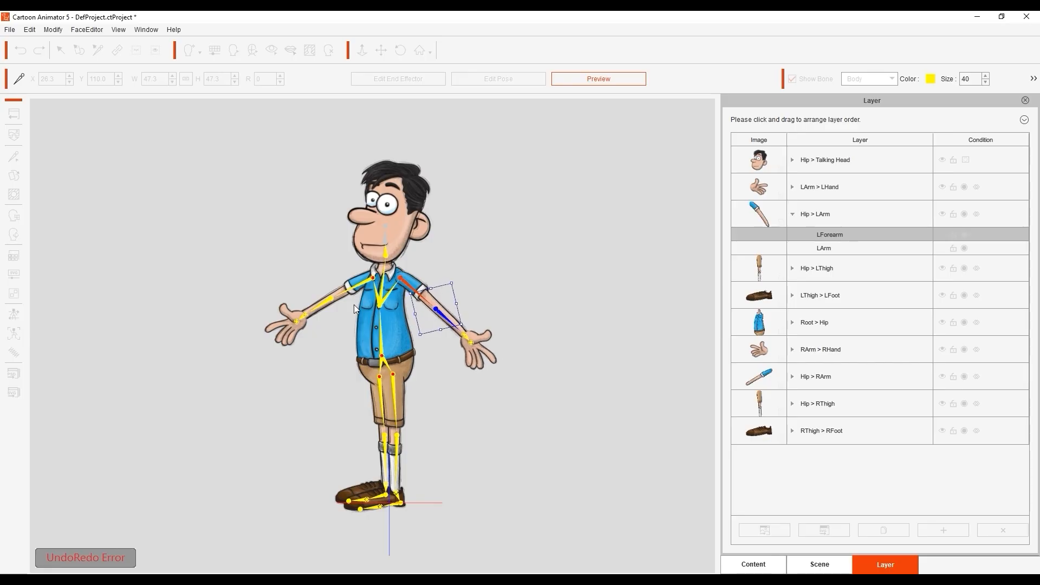
# Turn off Preview and open the character's head in the 360 Head Creator
pyautogui.click(356, 288)
pyautogui.click(598, 79)
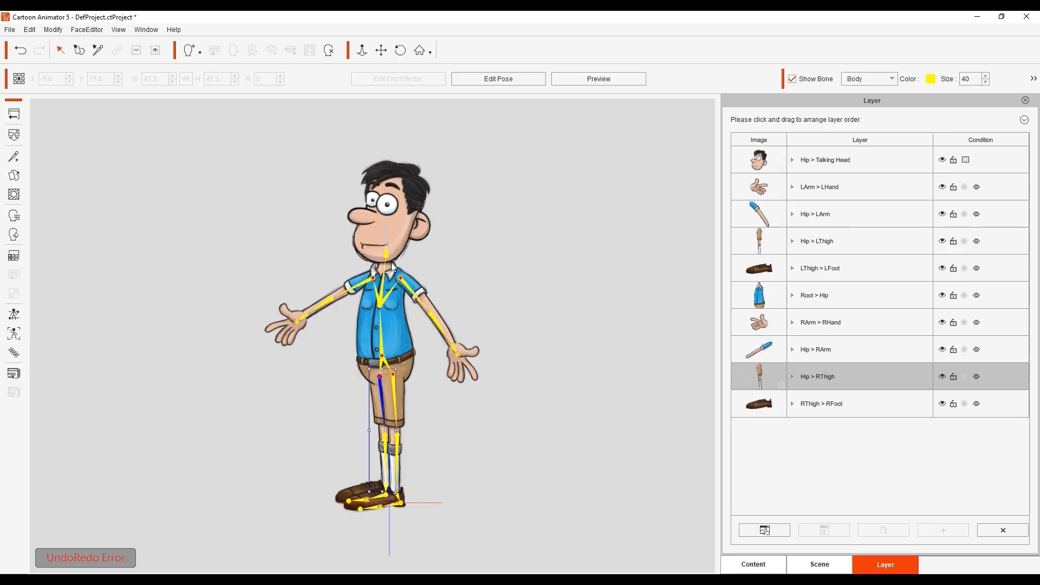
pyautogui.doubleClick(382, 230)
pyautogui.click(426, 208)
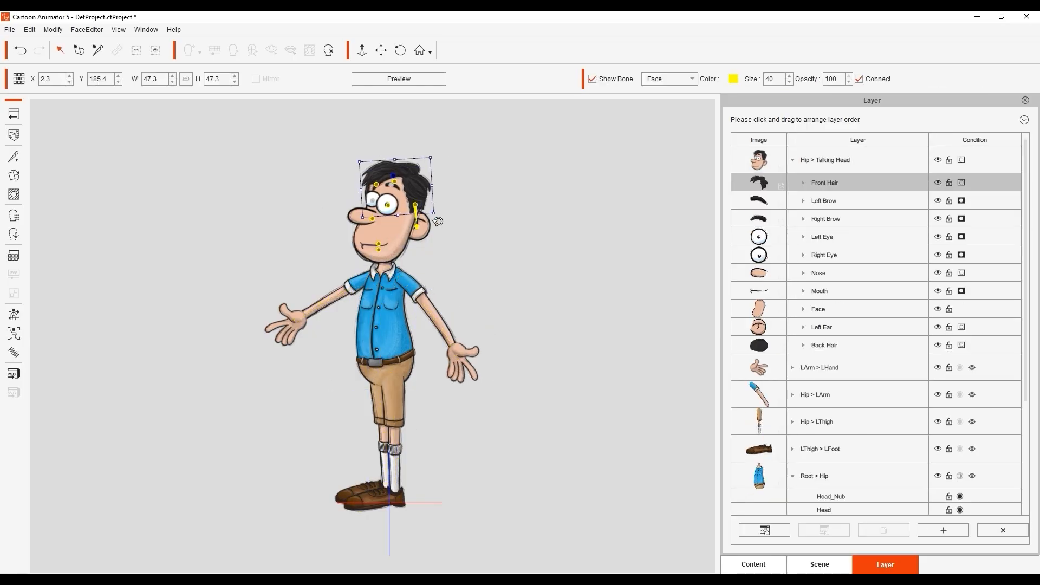
pyautogui.click(380, 250)
pyautogui.moveTo(436, 265); pyautogui.dragTo(434, 269)
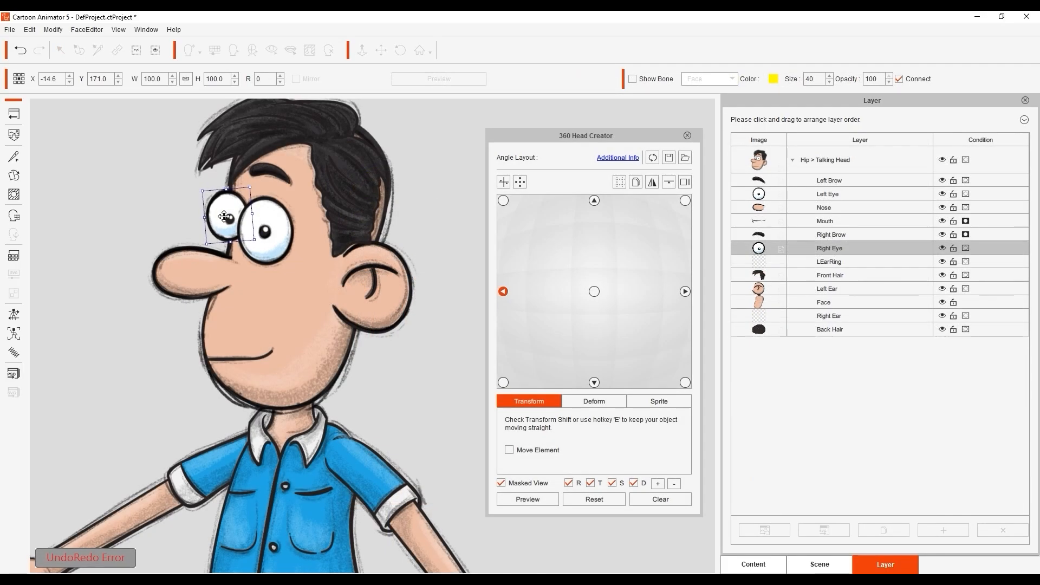
# Select the left-facing head angle and reposition the left eye slightly up and to the right
pyautogui.click(594, 292)
pyautogui.click(503, 292)
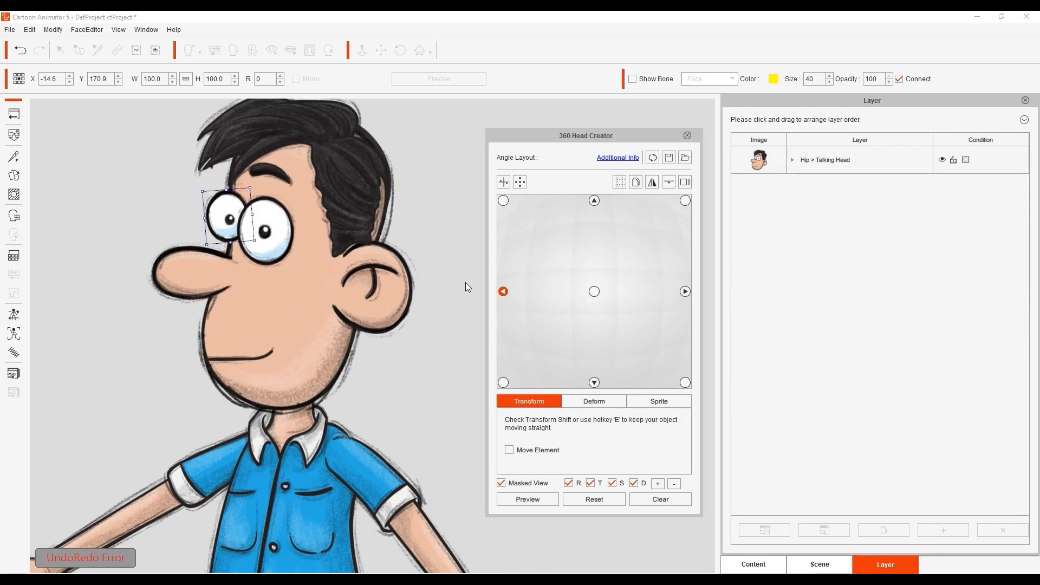
pyautogui.click(273, 239)
pyautogui.moveTo(273, 238); pyautogui.dragTo(277, 232)
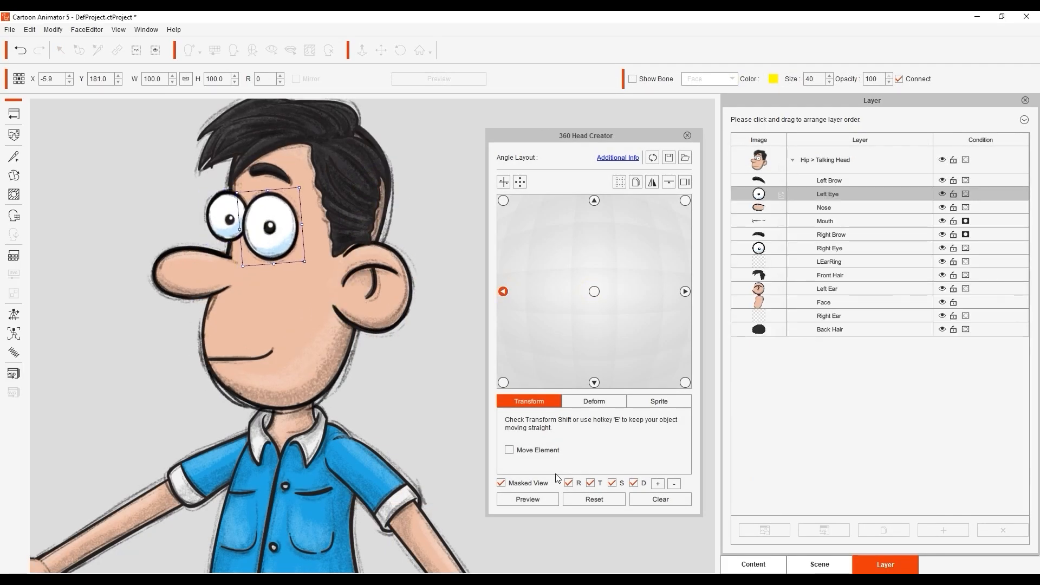
# Leave head editing and the composer to return to the stage and select the character
pyautogui.click(200, 284)
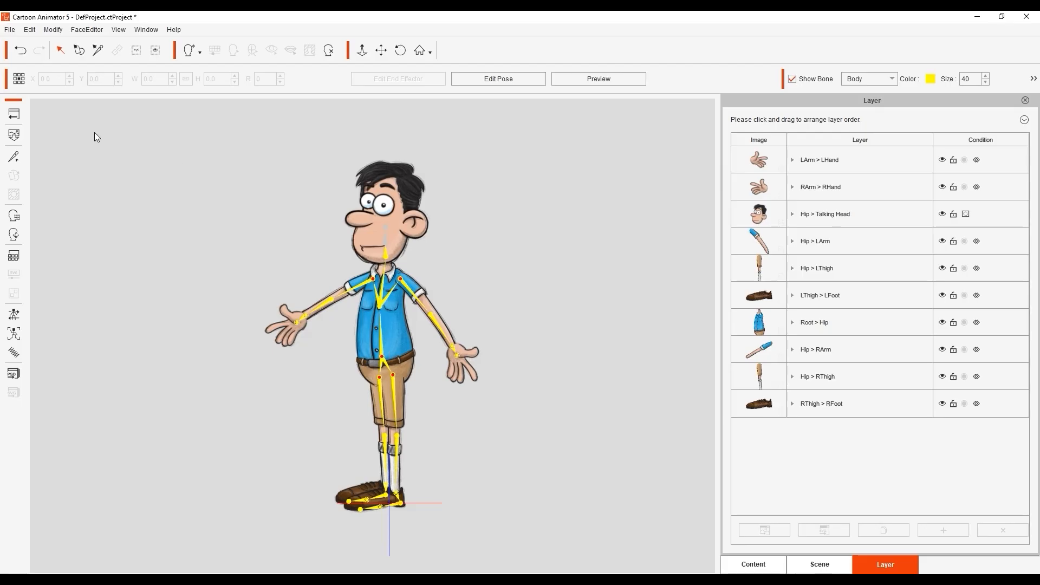
pyautogui.click(14, 114)
pyautogui.click(383, 316)
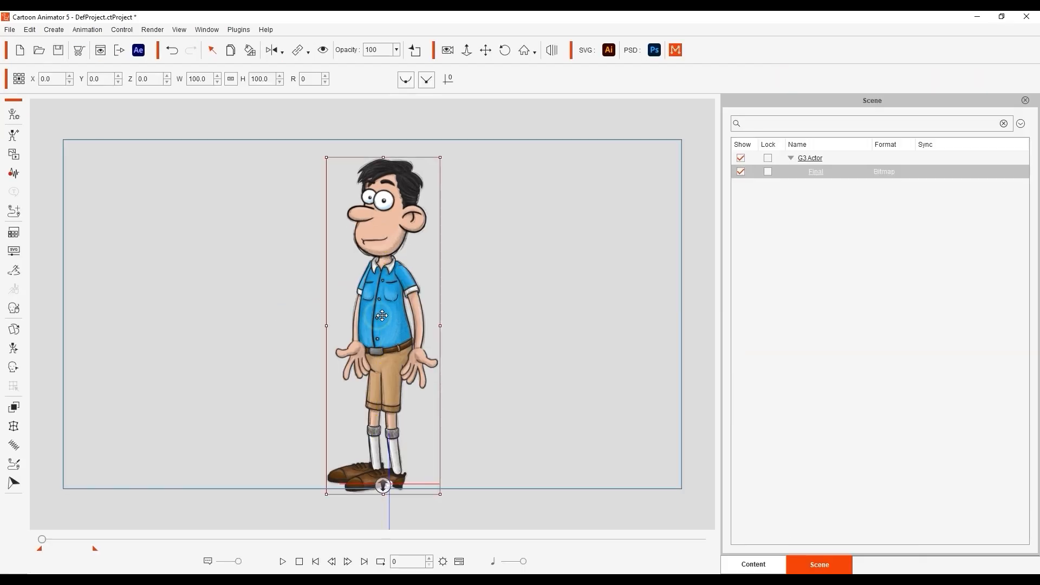
# Apply the Human.ctBPerform motion from the custom content library to the character
pyautogui.click(753, 564)
pyautogui.moveTo(902, 303); pyautogui.dragTo(384, 323)
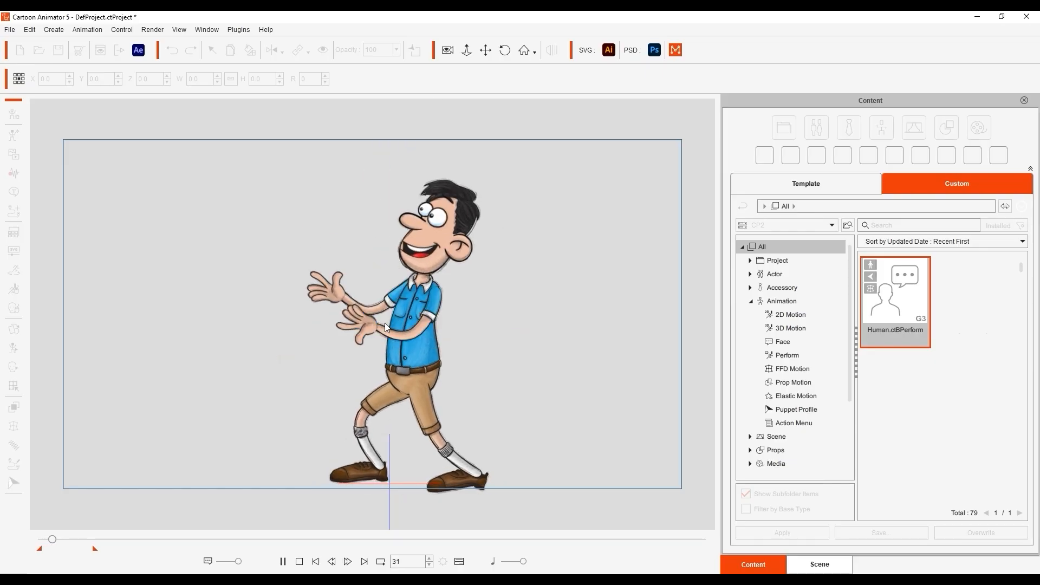